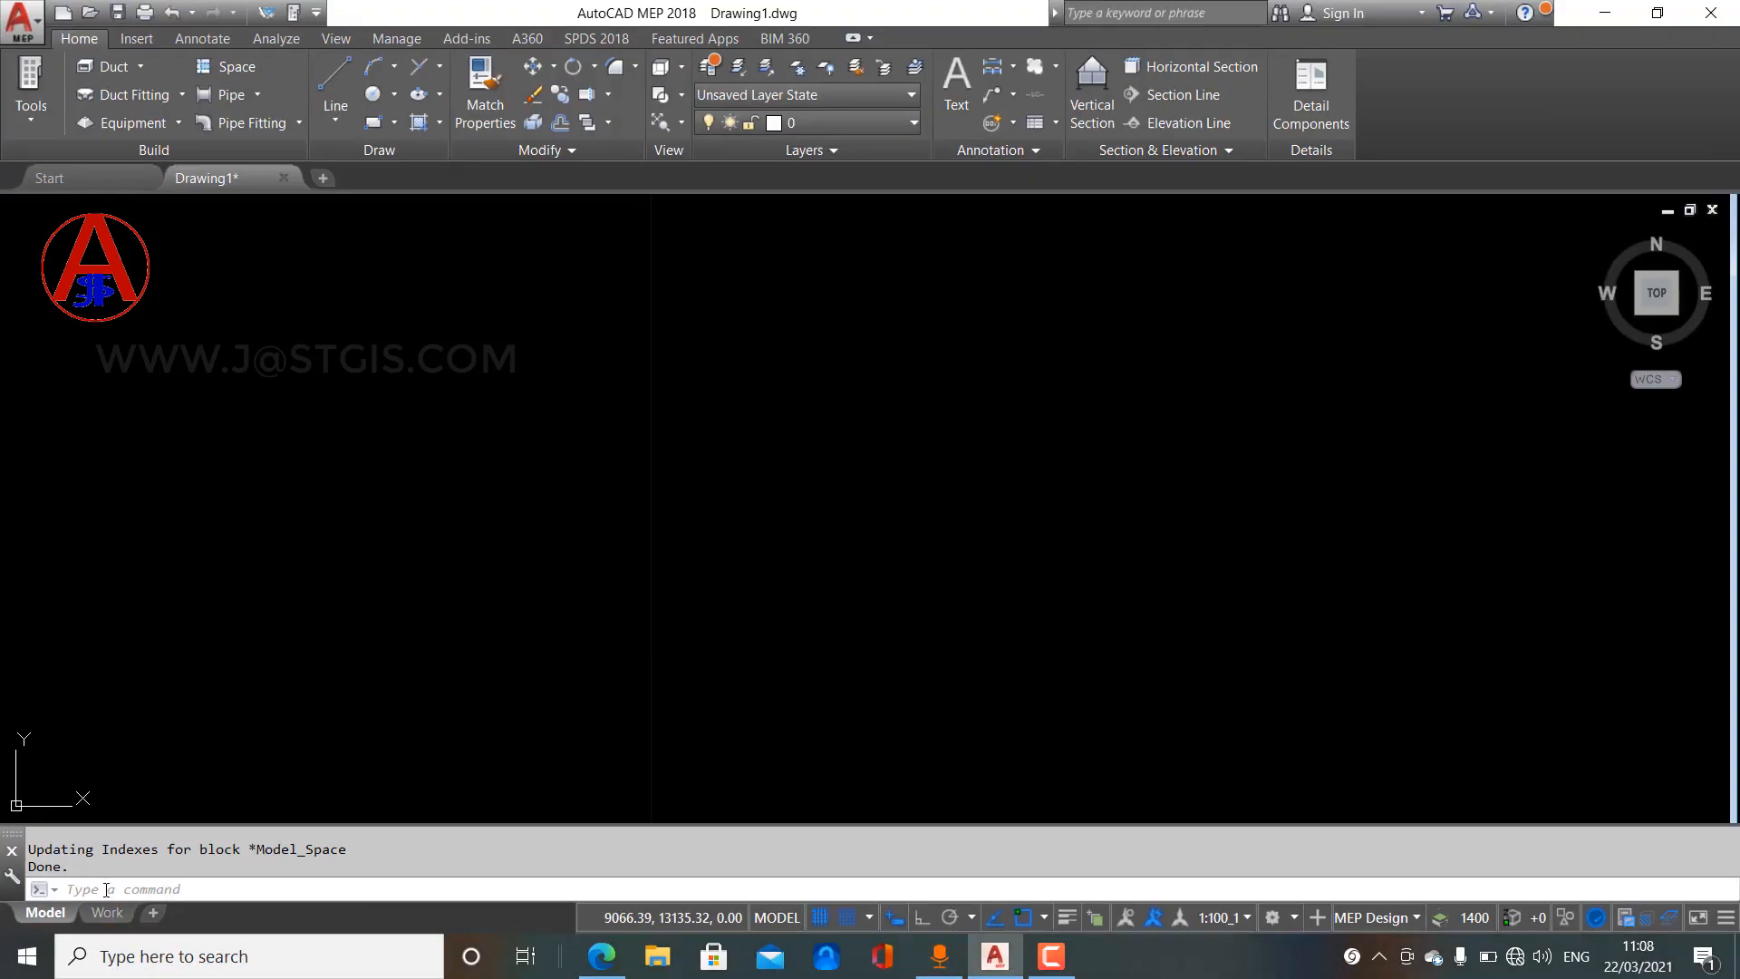
# Draw two connected, nearly horizontal line segments to the right with the Line command, the first 500 long and the second about 1544 long
pyautogui.click(212, 878)
pyautogui.write('line')
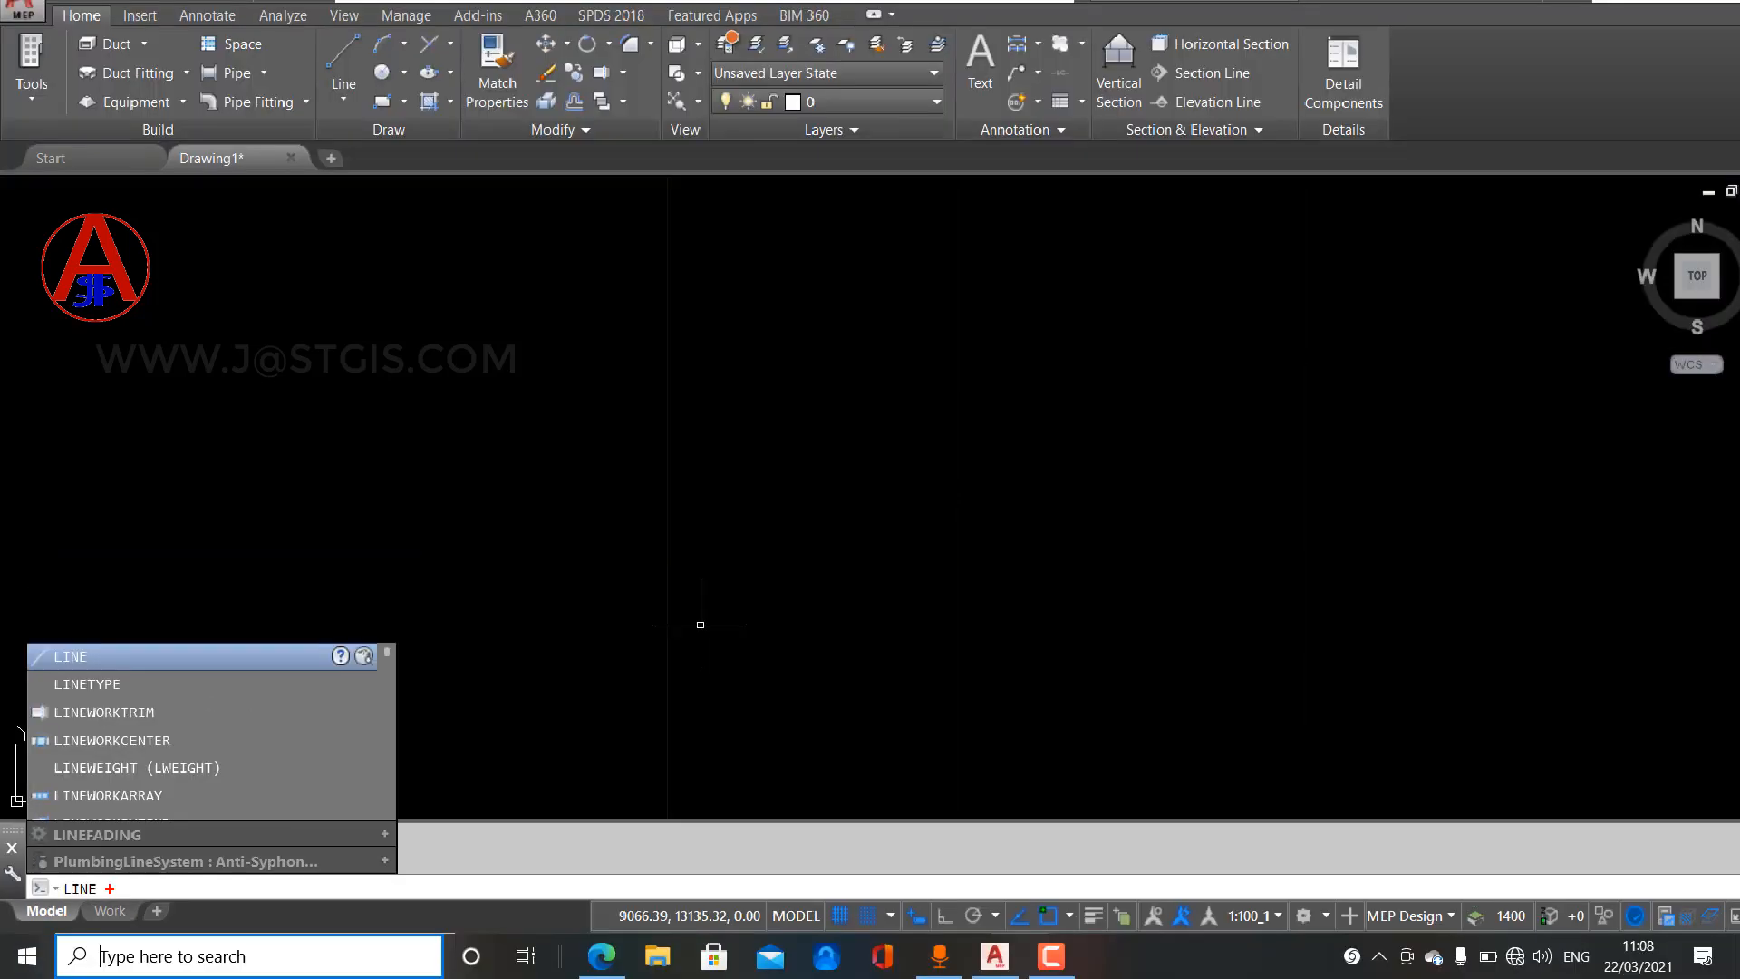
pyautogui.press('super')
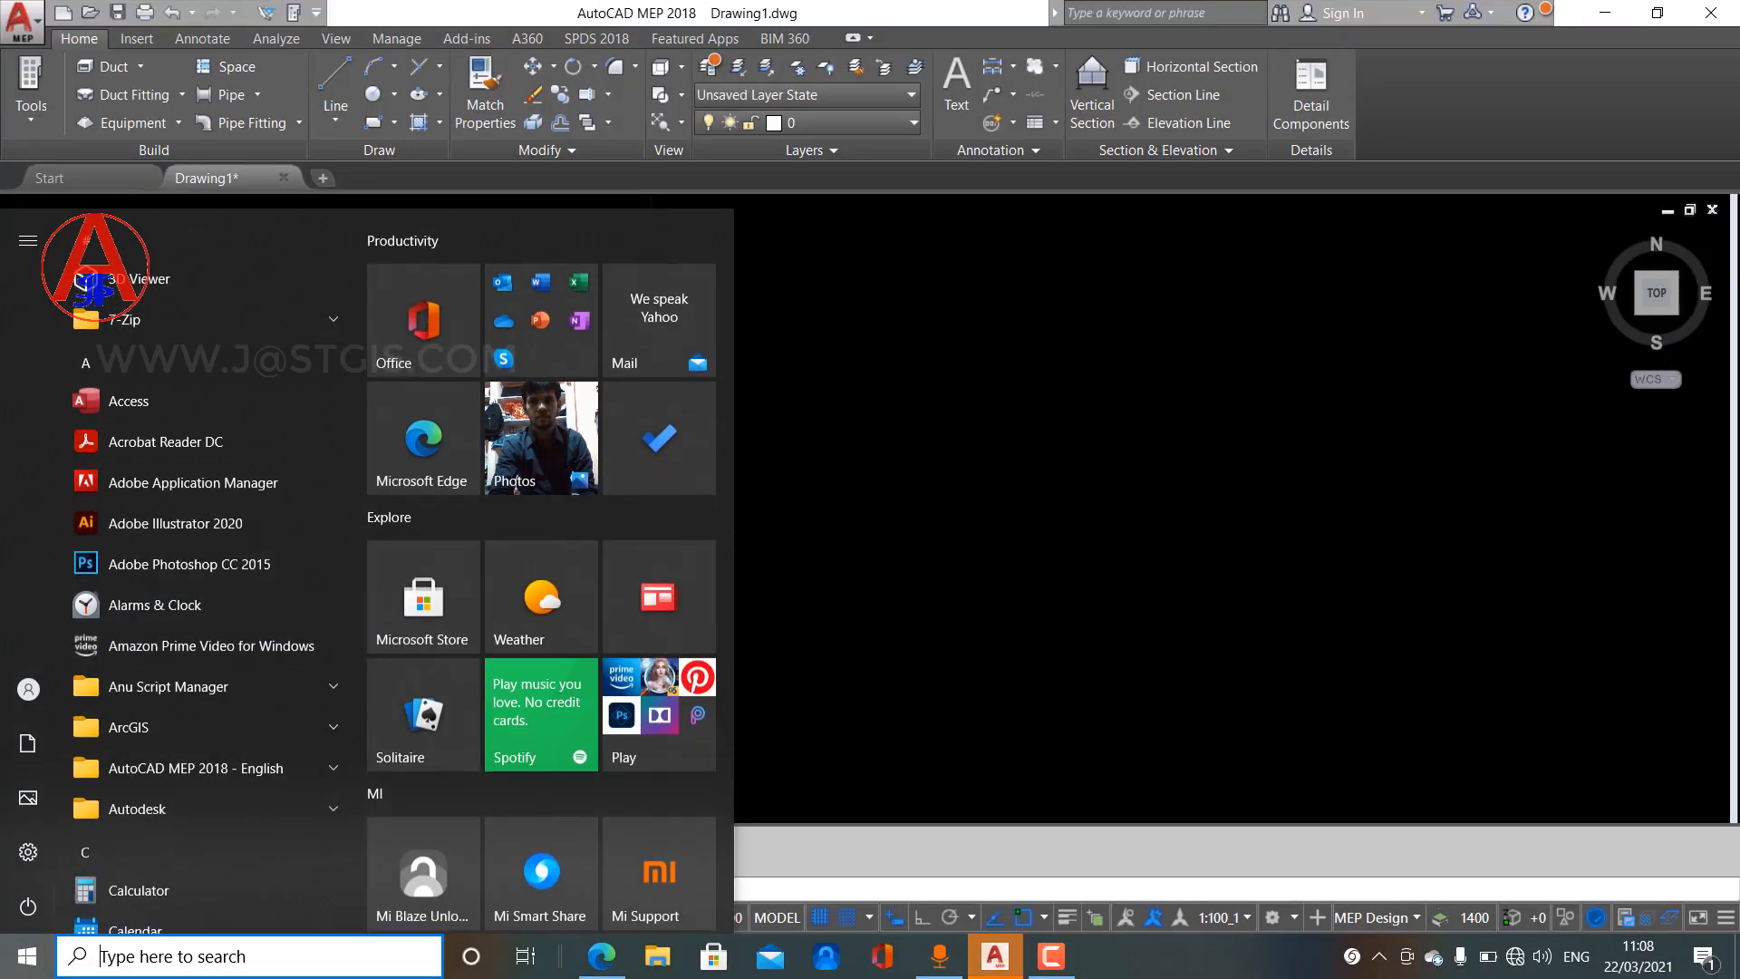
pyautogui.press('super')
pyautogui.press('Return')
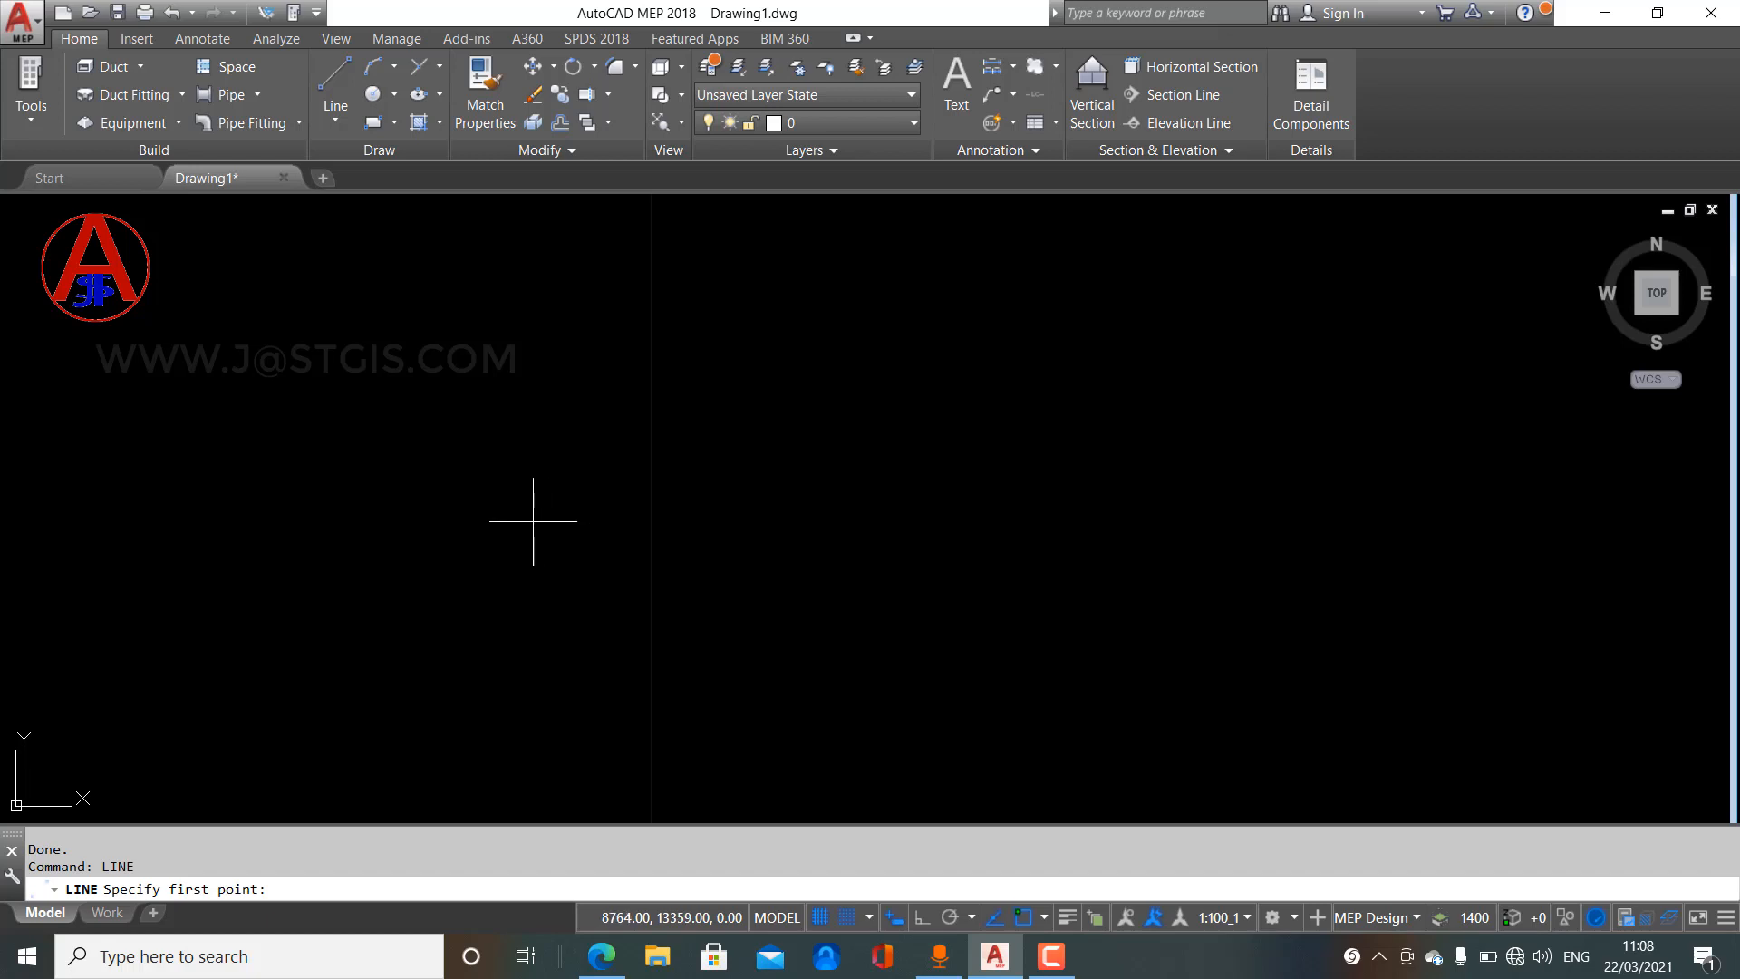
pyautogui.click(532, 520)
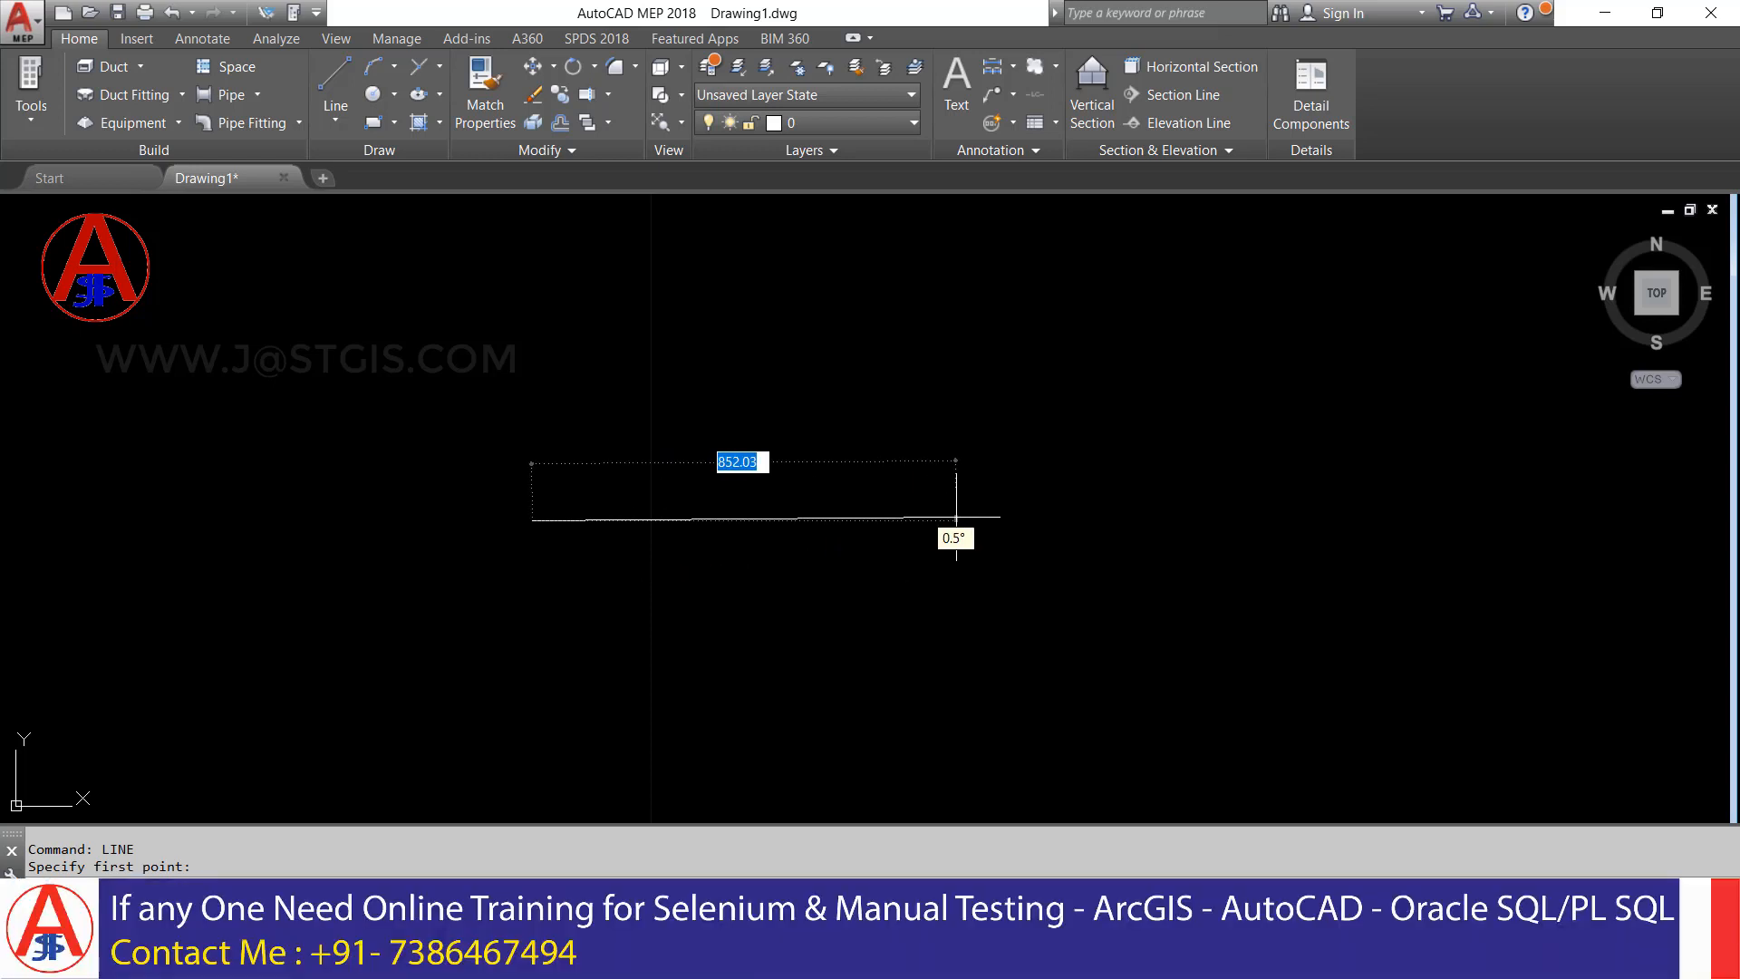
pyautogui.write('500')
pyautogui.press('Return')
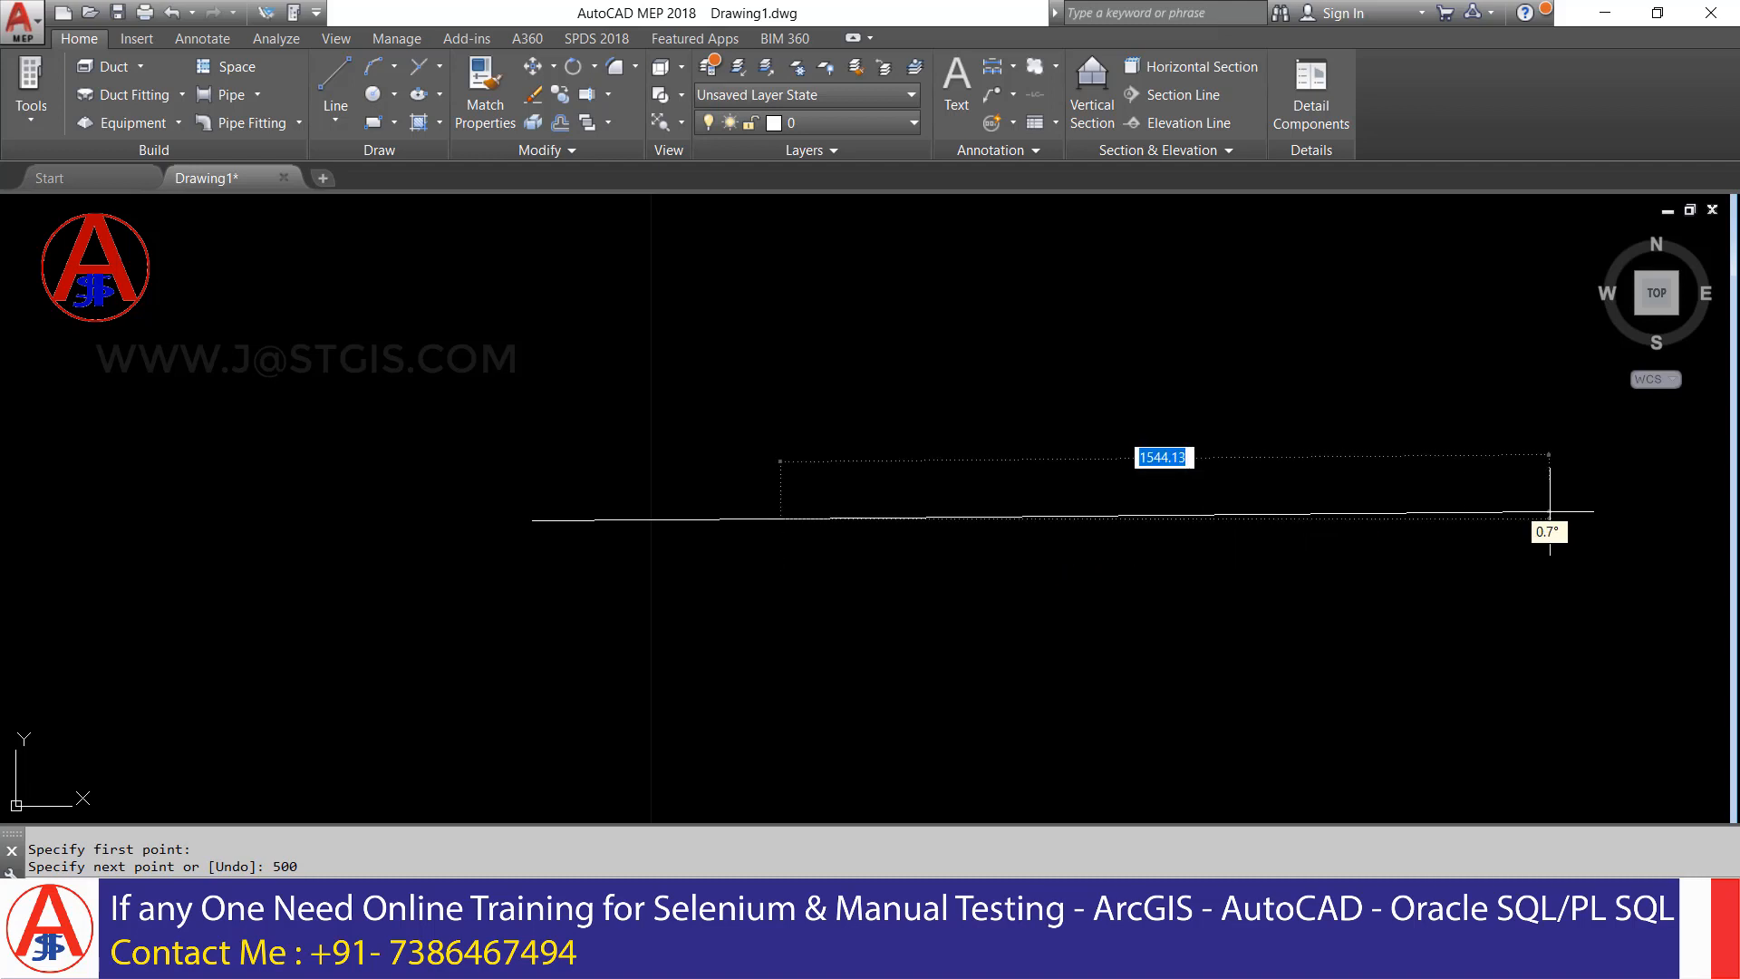
pyautogui.press('Return')
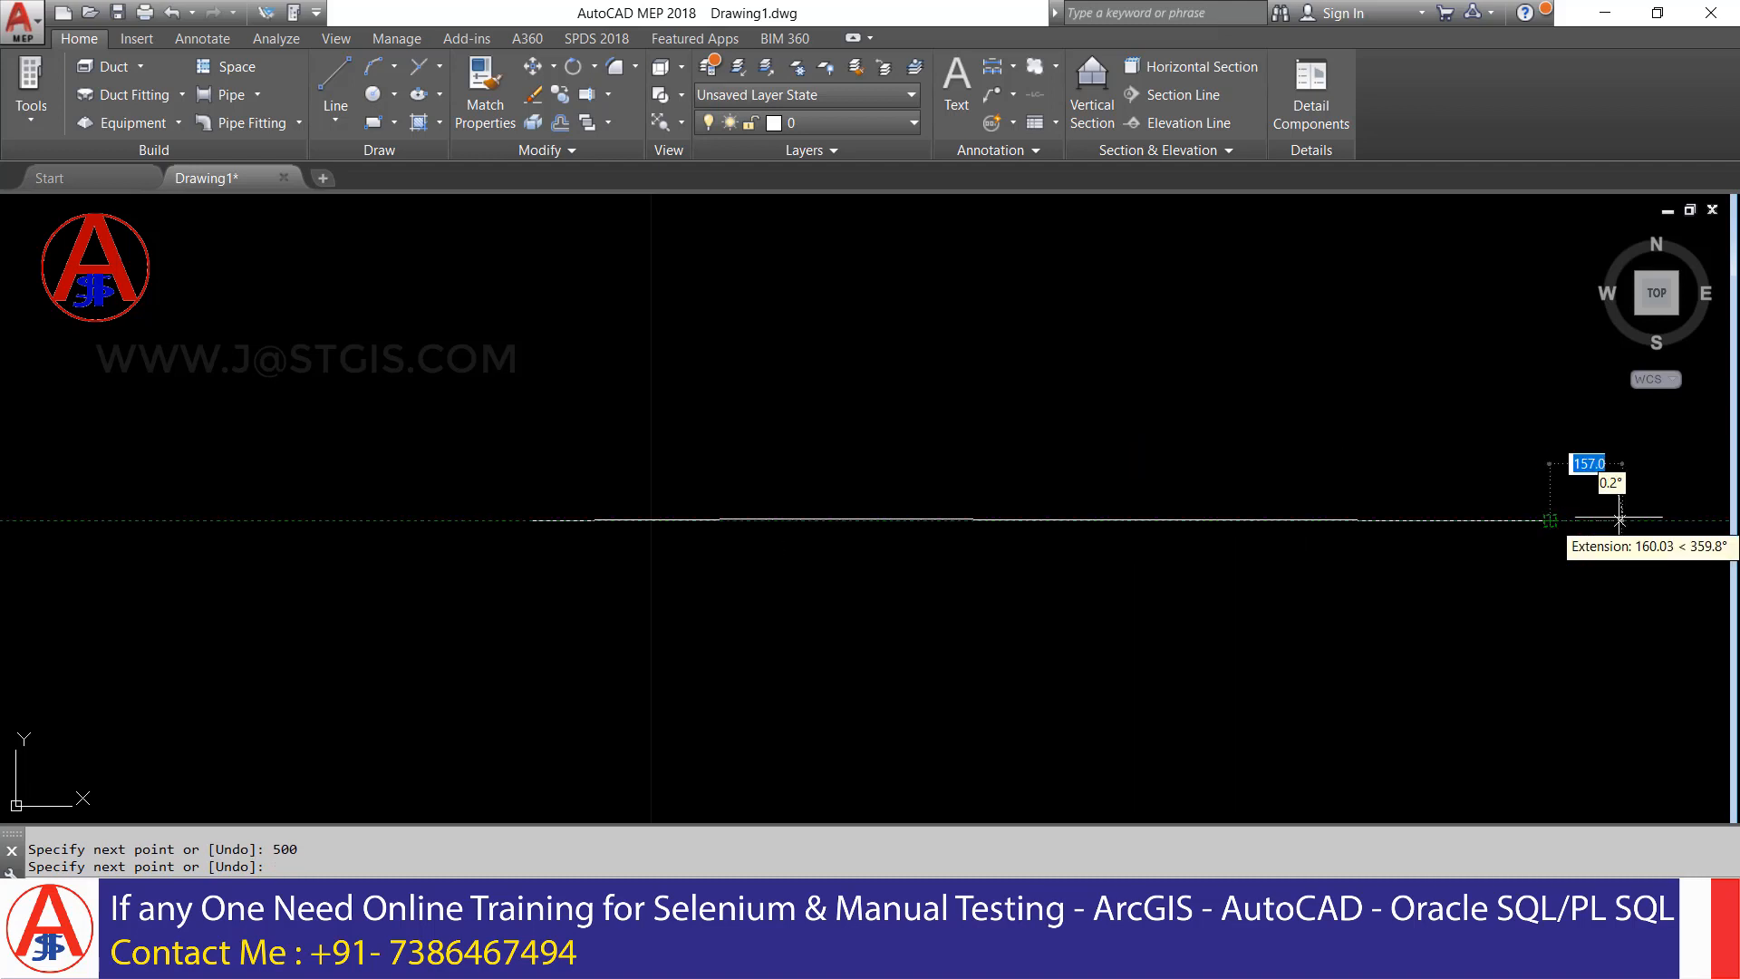
pyautogui.press('Return')
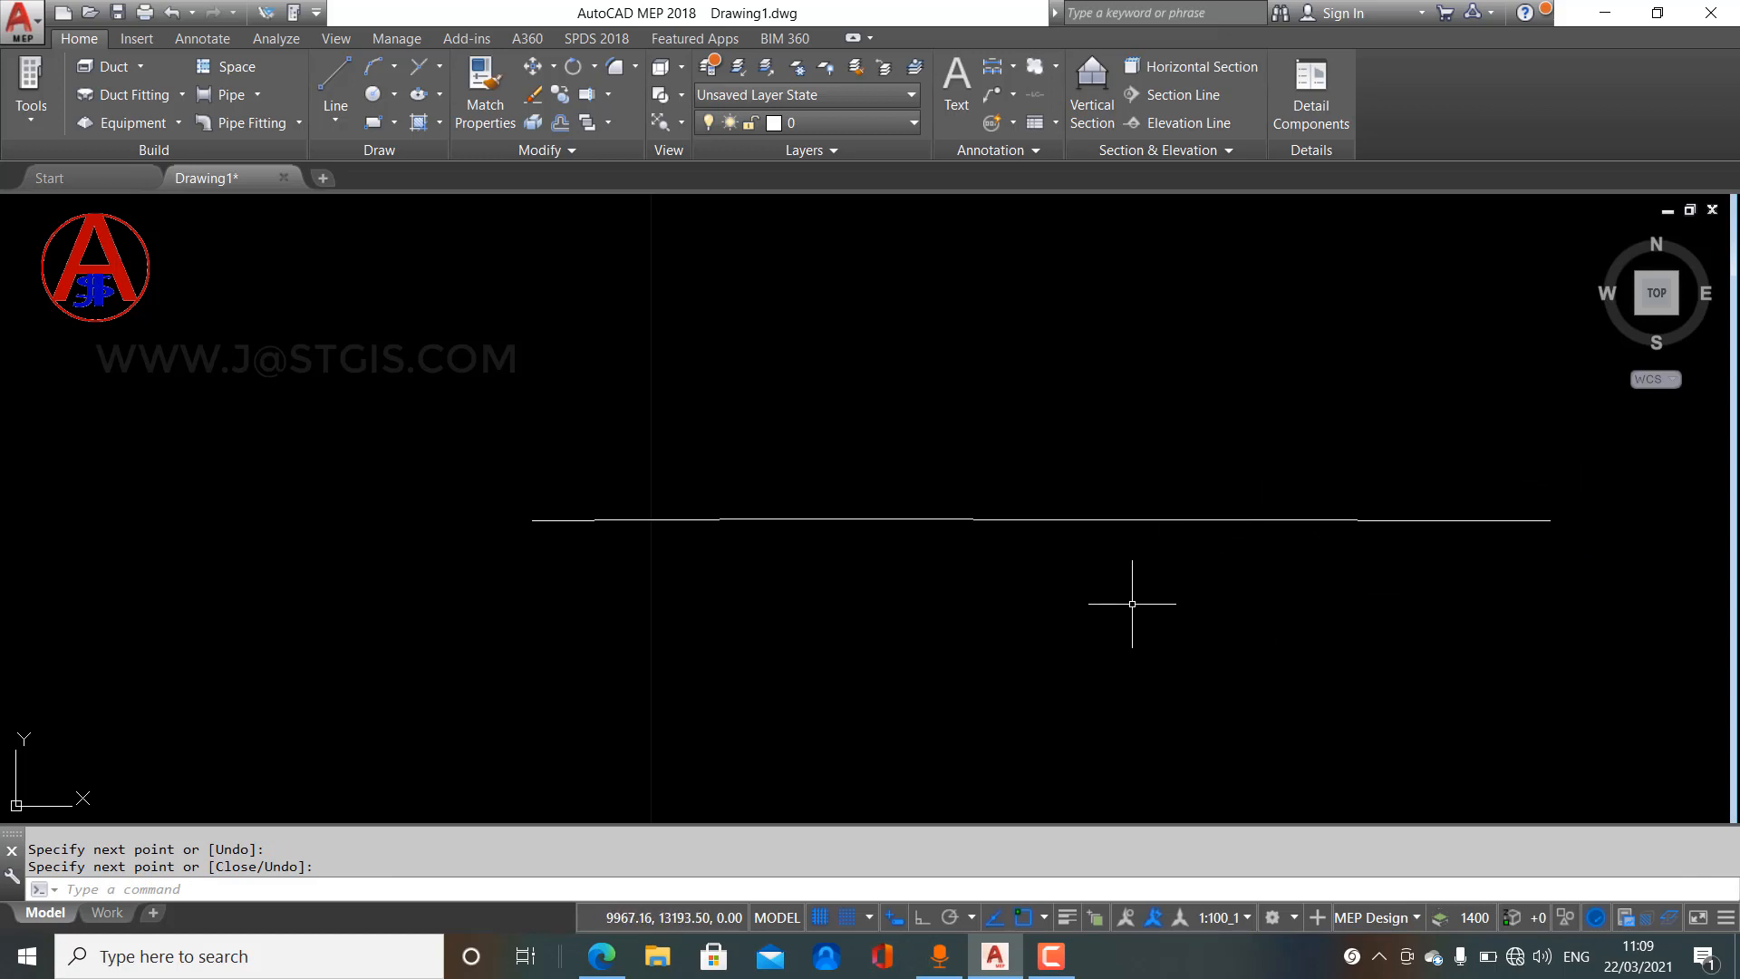
# Select the long and short line segments individually to check whether they are separate objects, and clear the selection
pyautogui.click(1267, 520)
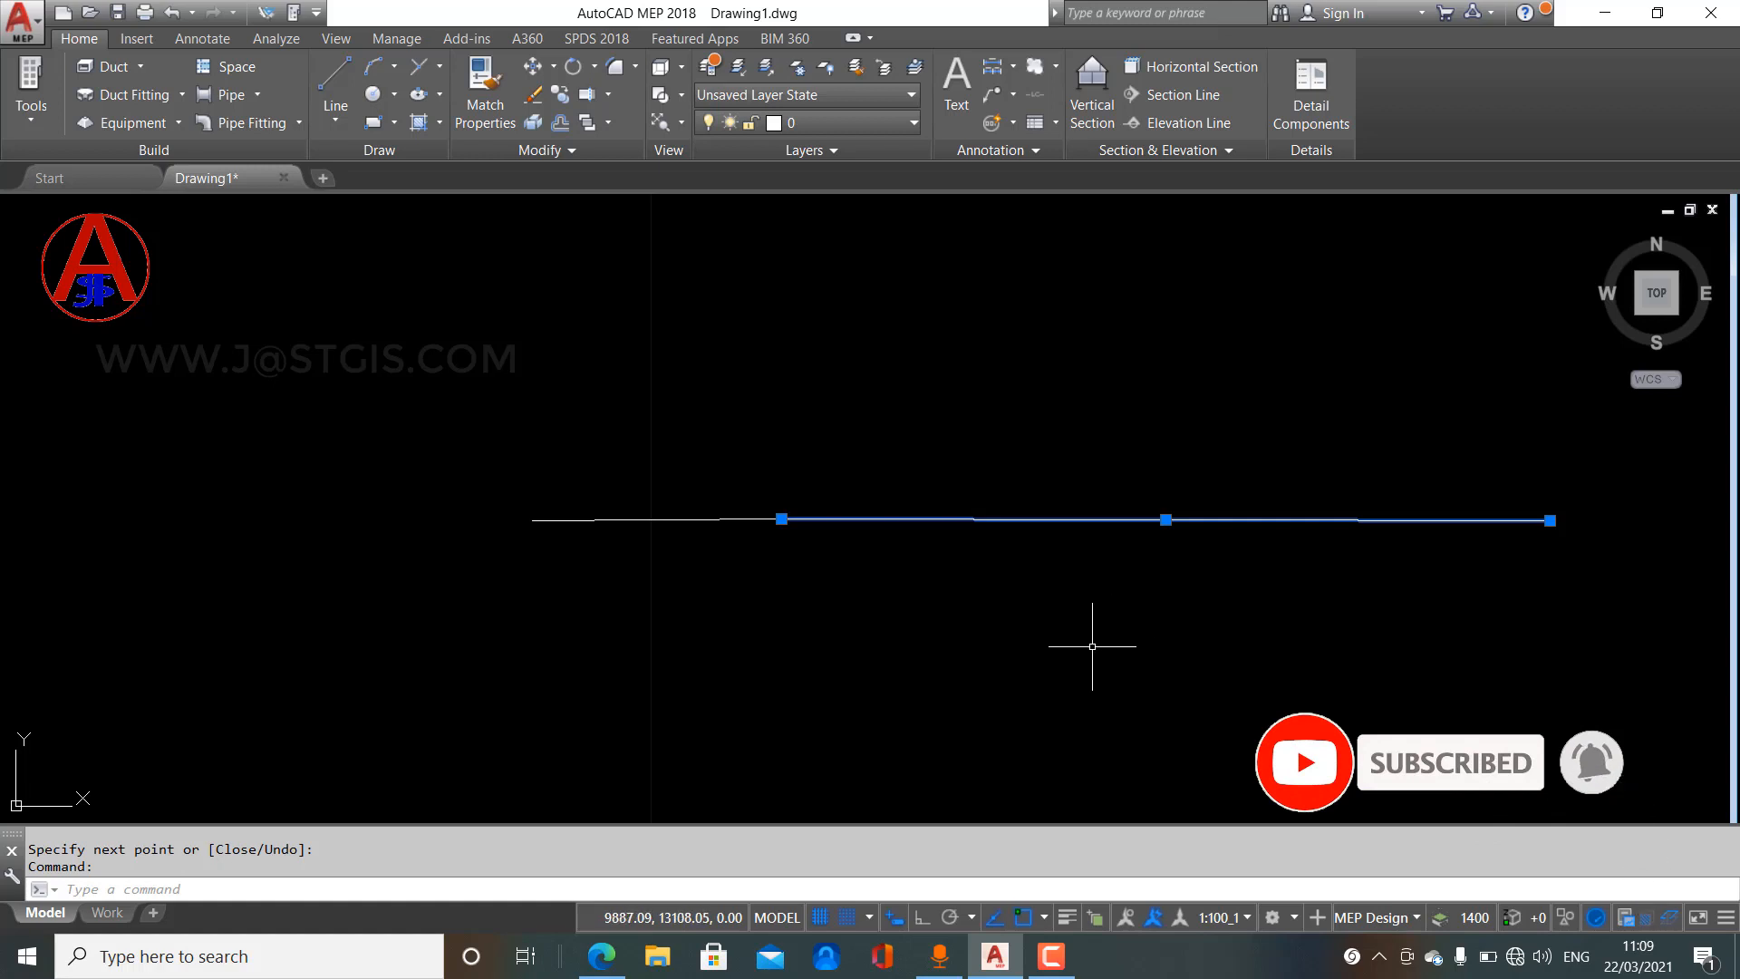
pyautogui.press('Escape')
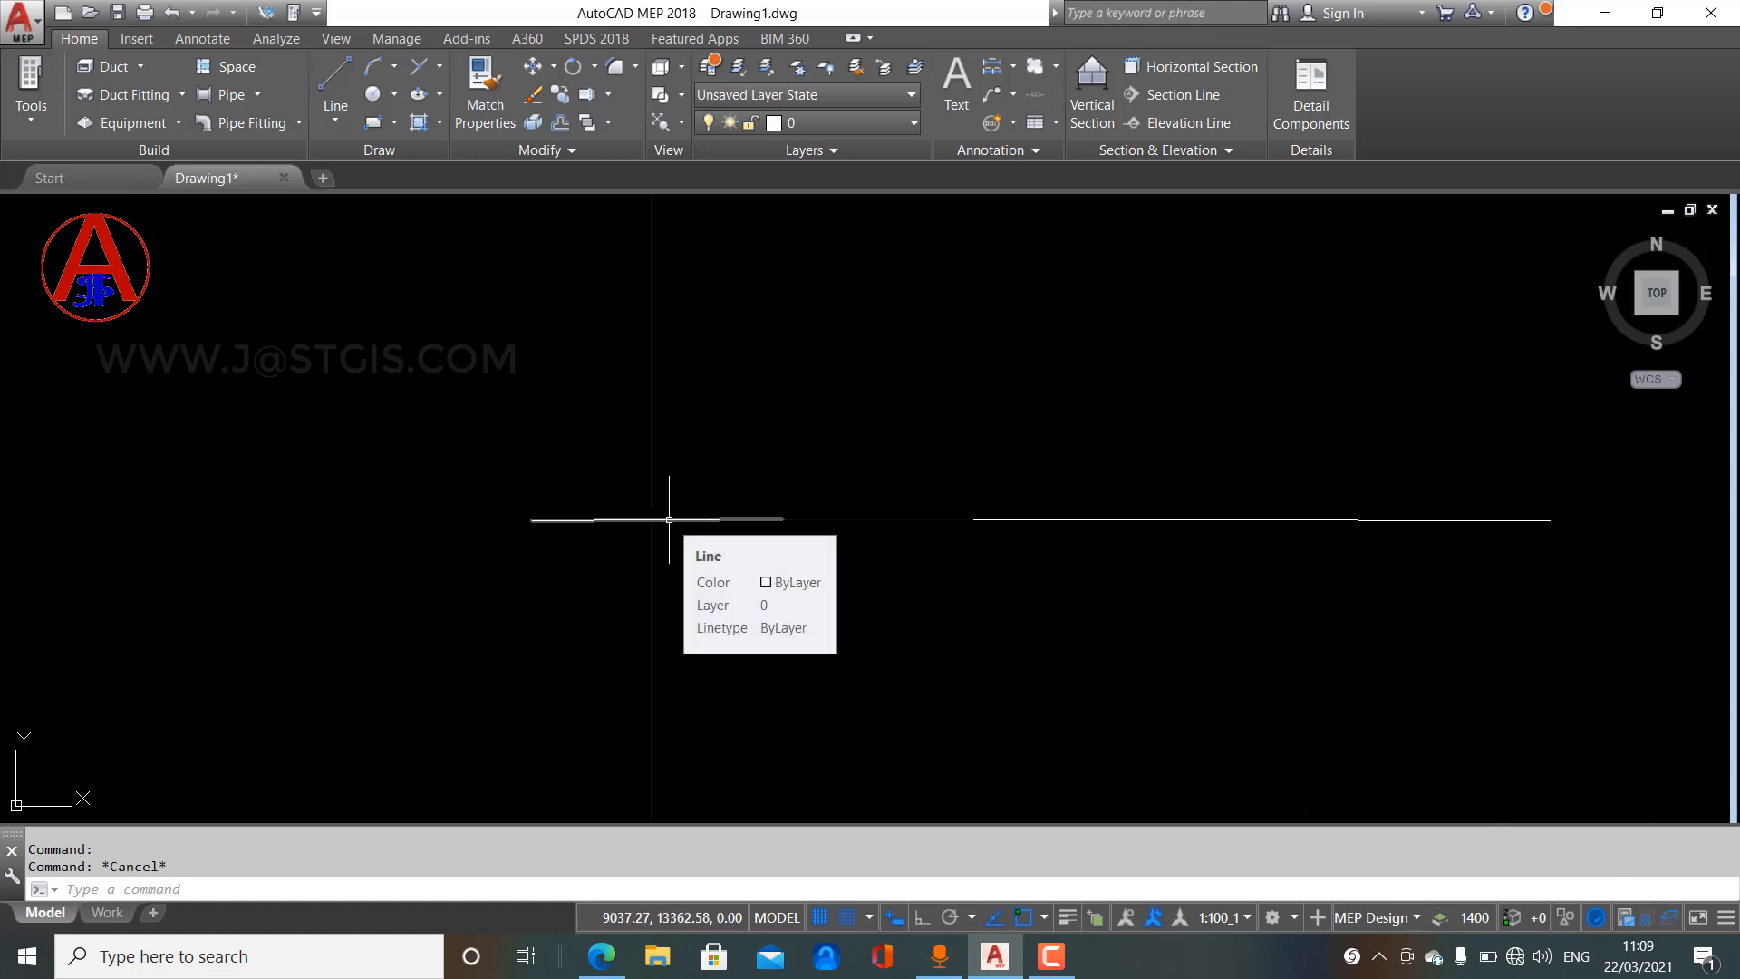
pyautogui.click(669, 519)
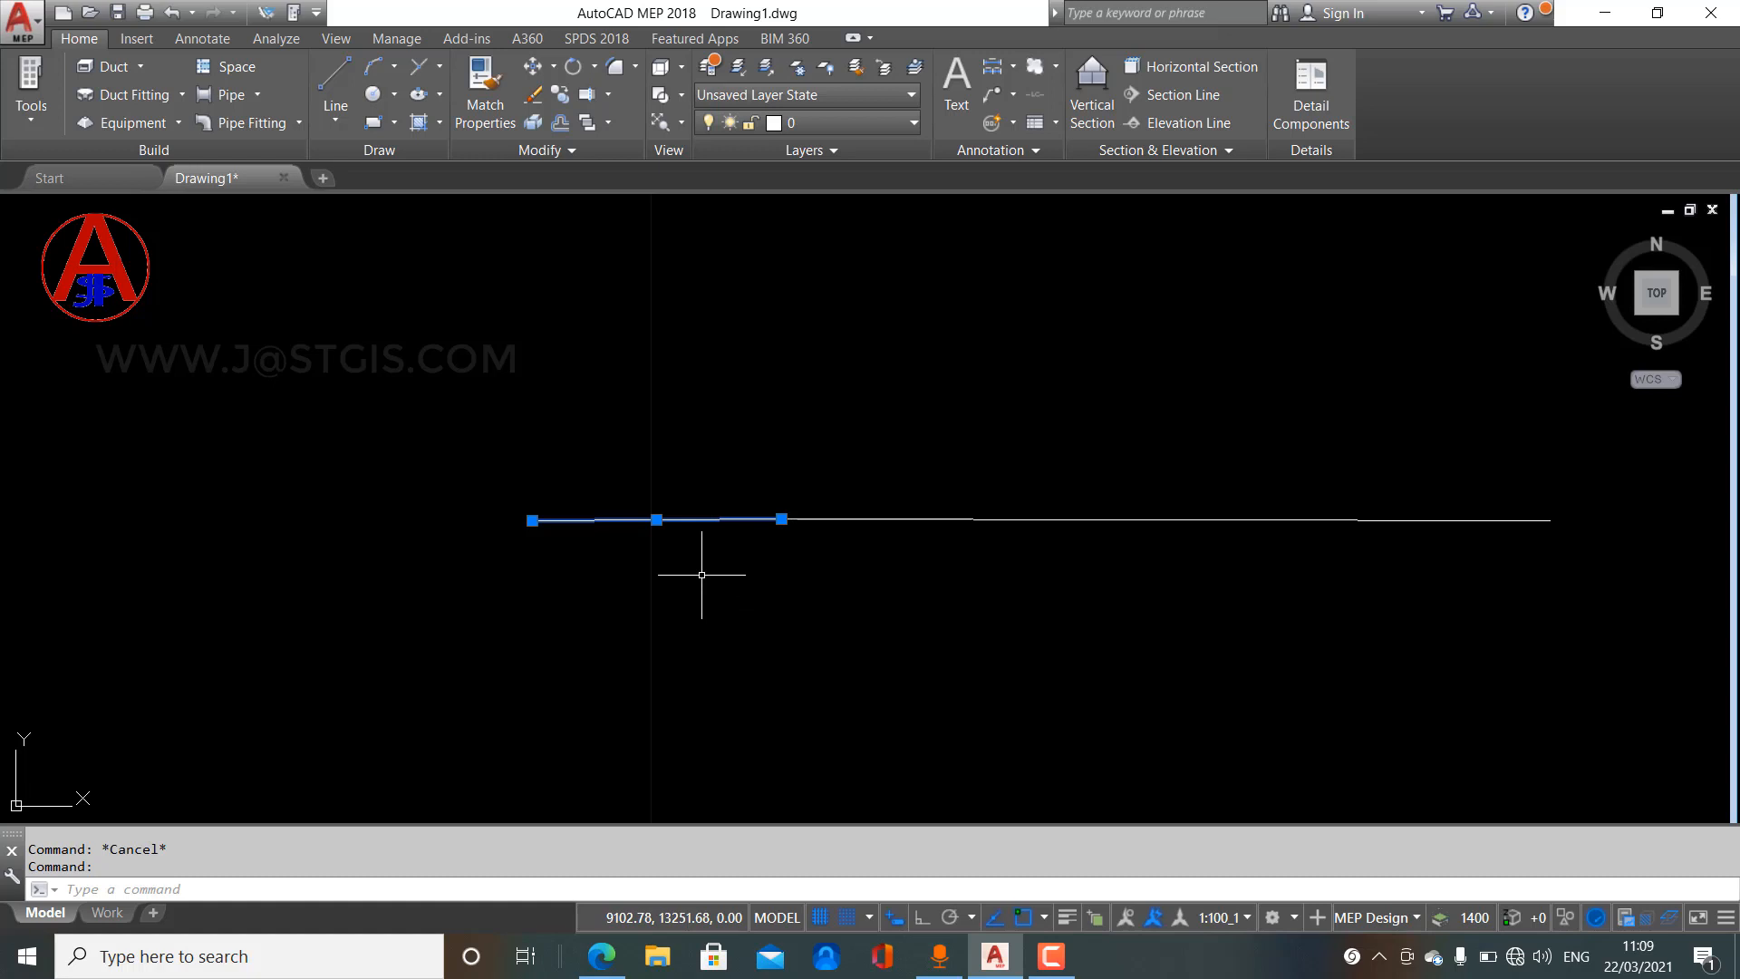
pyautogui.click(902, 519)
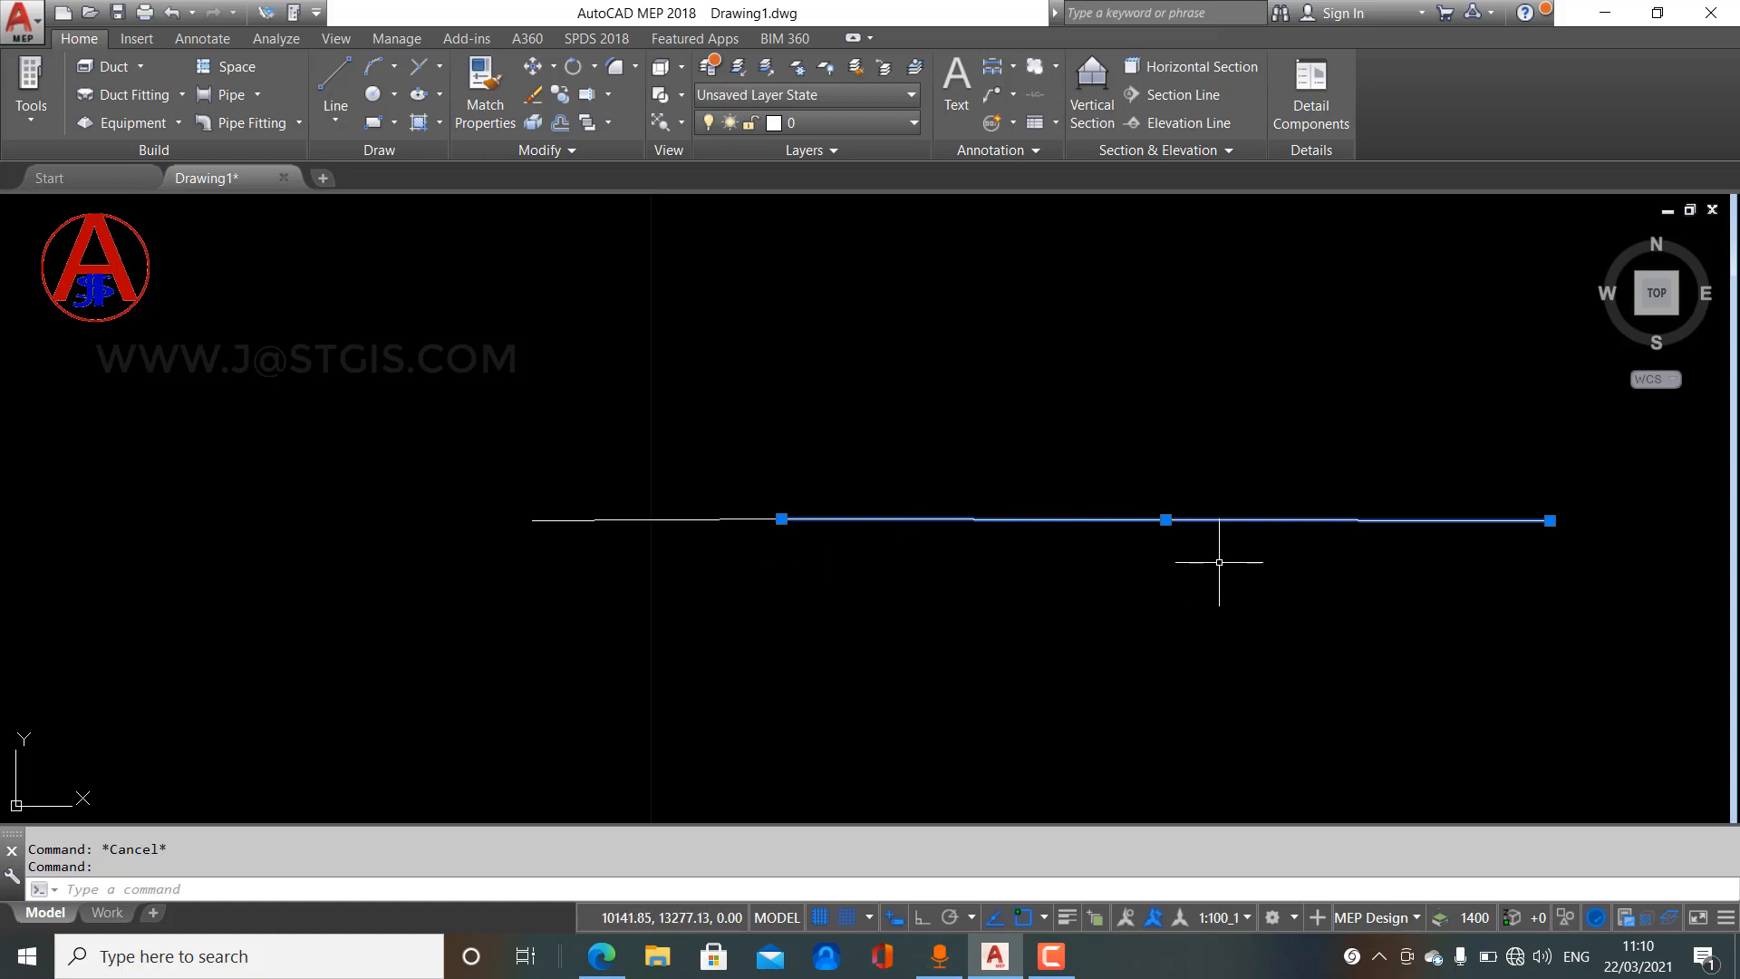
pyautogui.press('Escape')
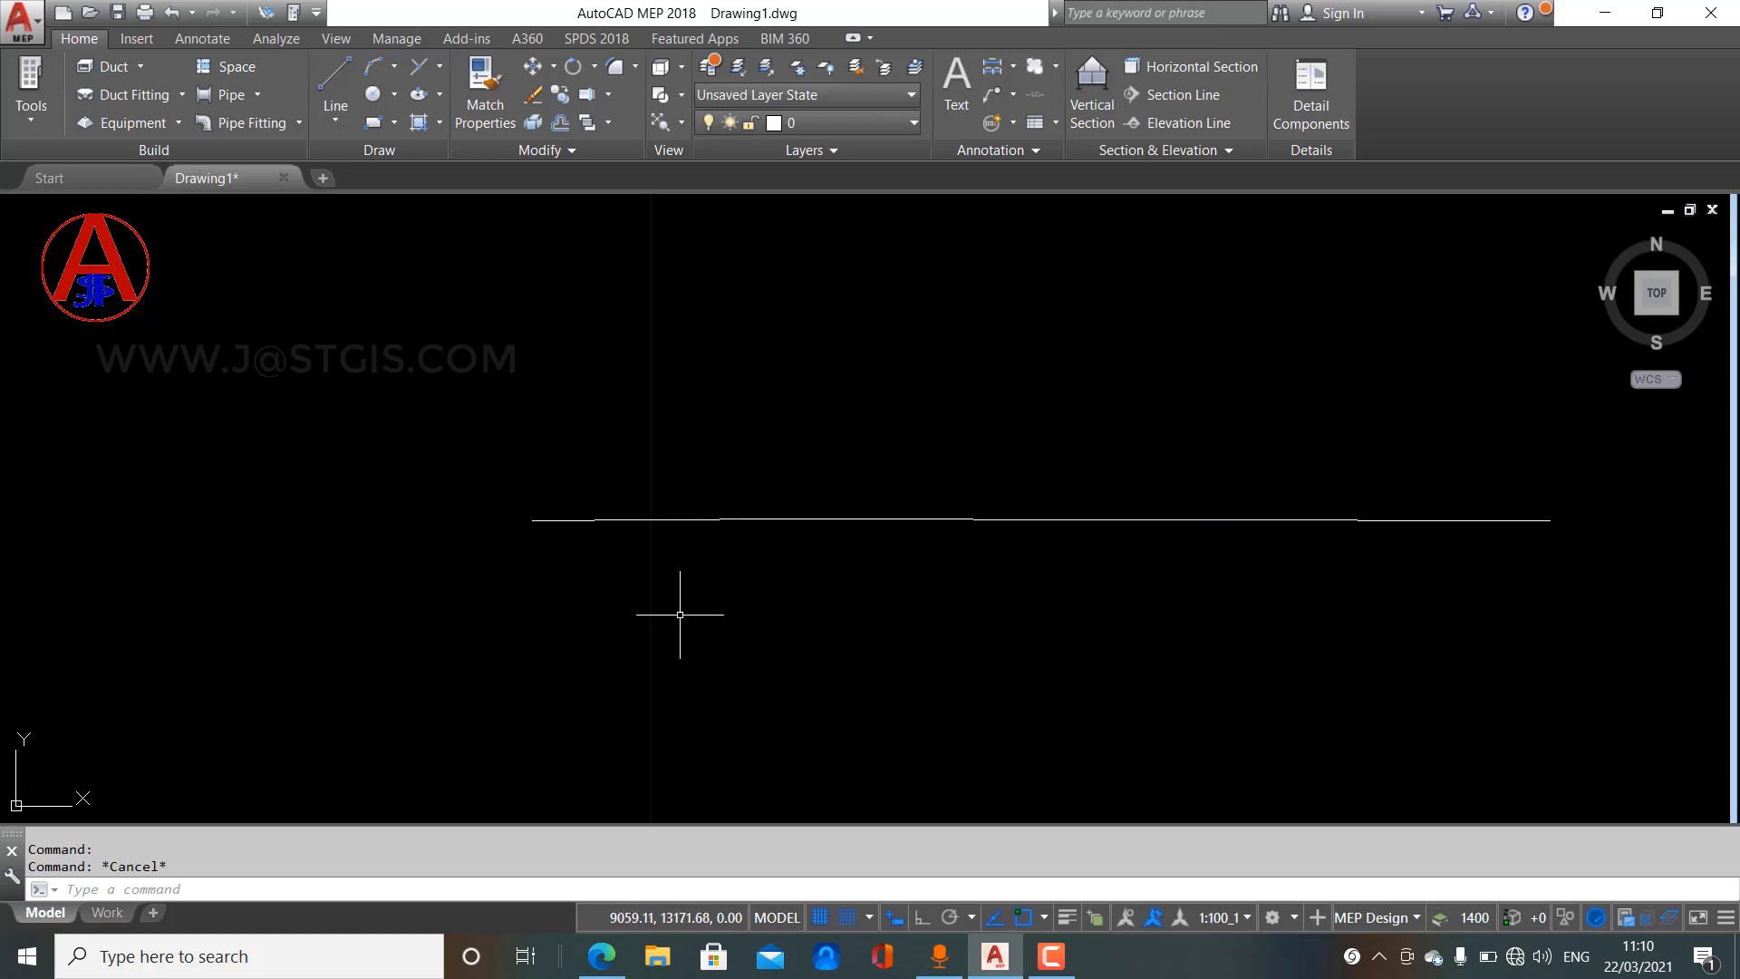
# Draw a two-segment horizontal polyline below the lines, with a 500-long first segment and a second ending beneath the lines' right end
pyautogui.click(251, 887)
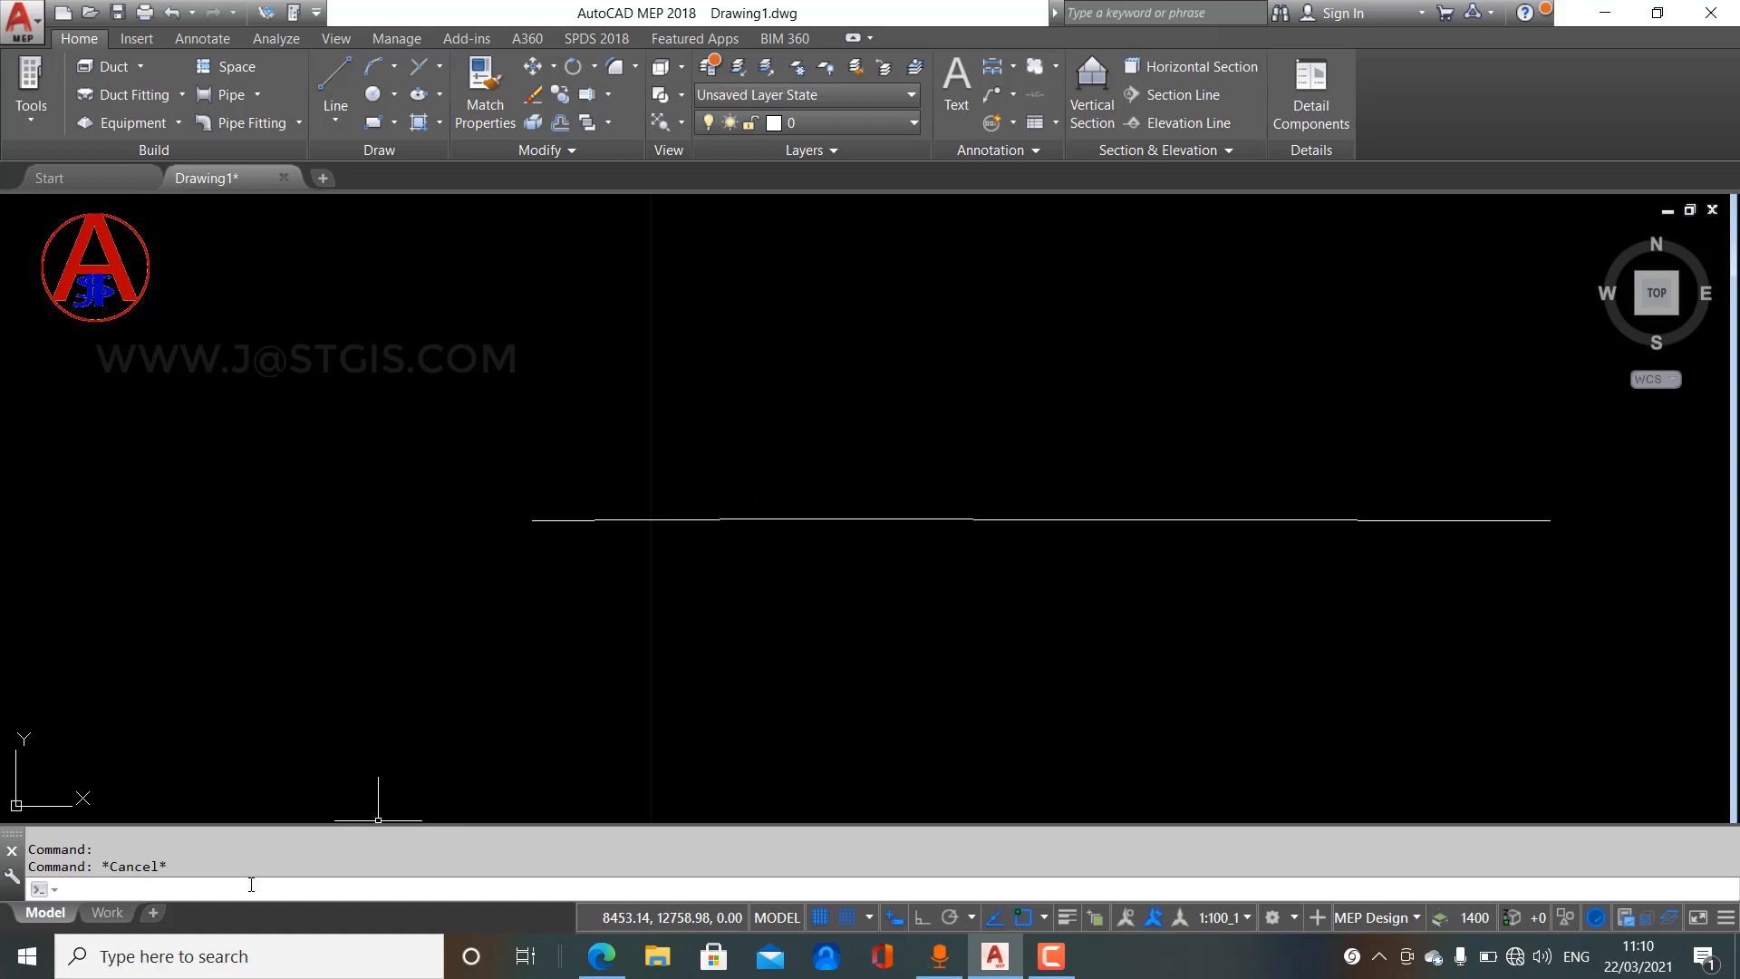
pyautogui.write('po')
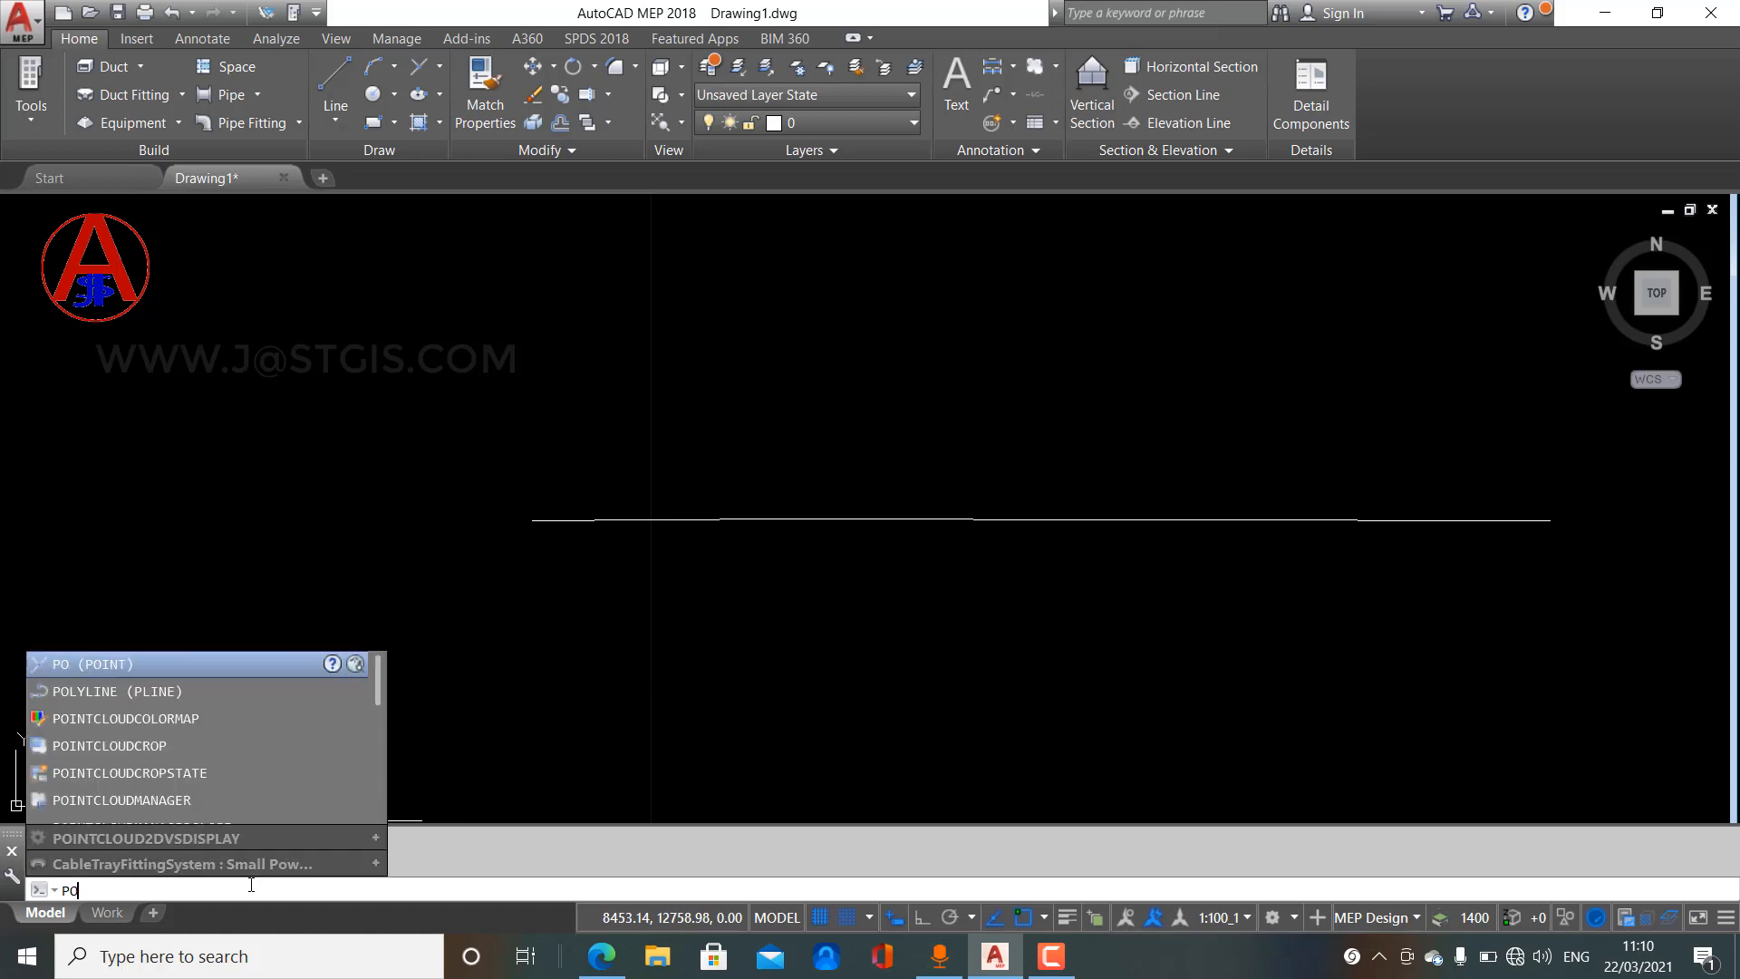
pyautogui.write('LYLi')
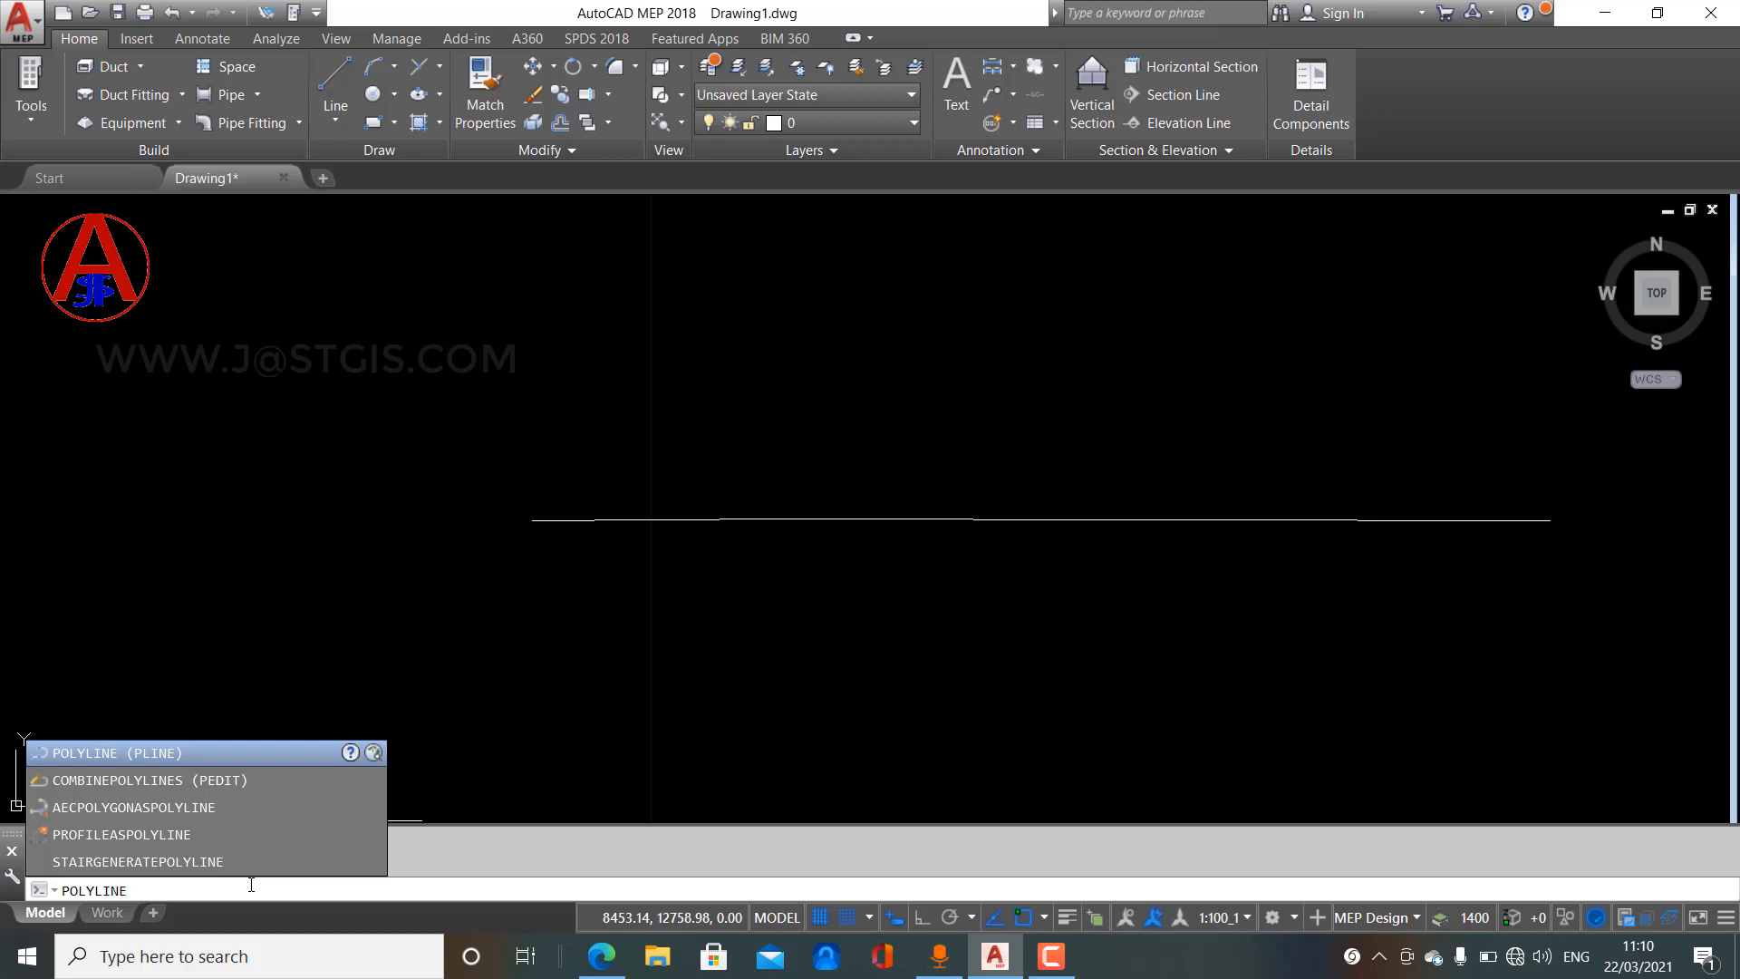
pyautogui.press('Return')
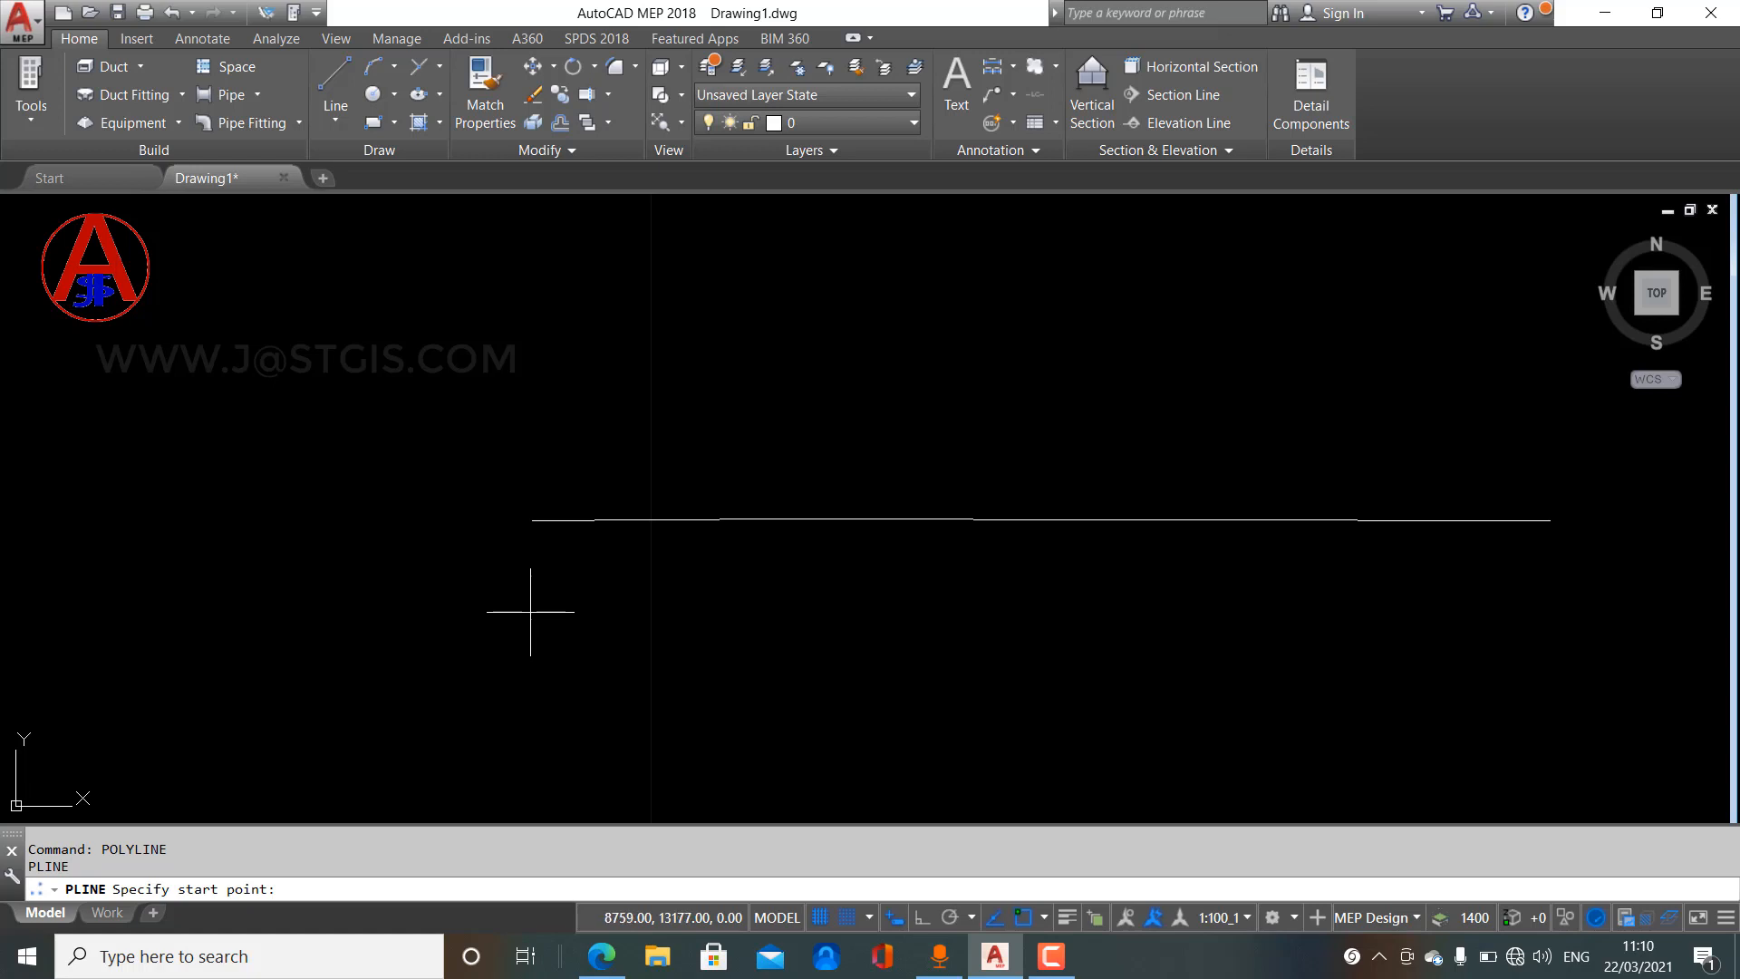
pyautogui.click(530, 612)
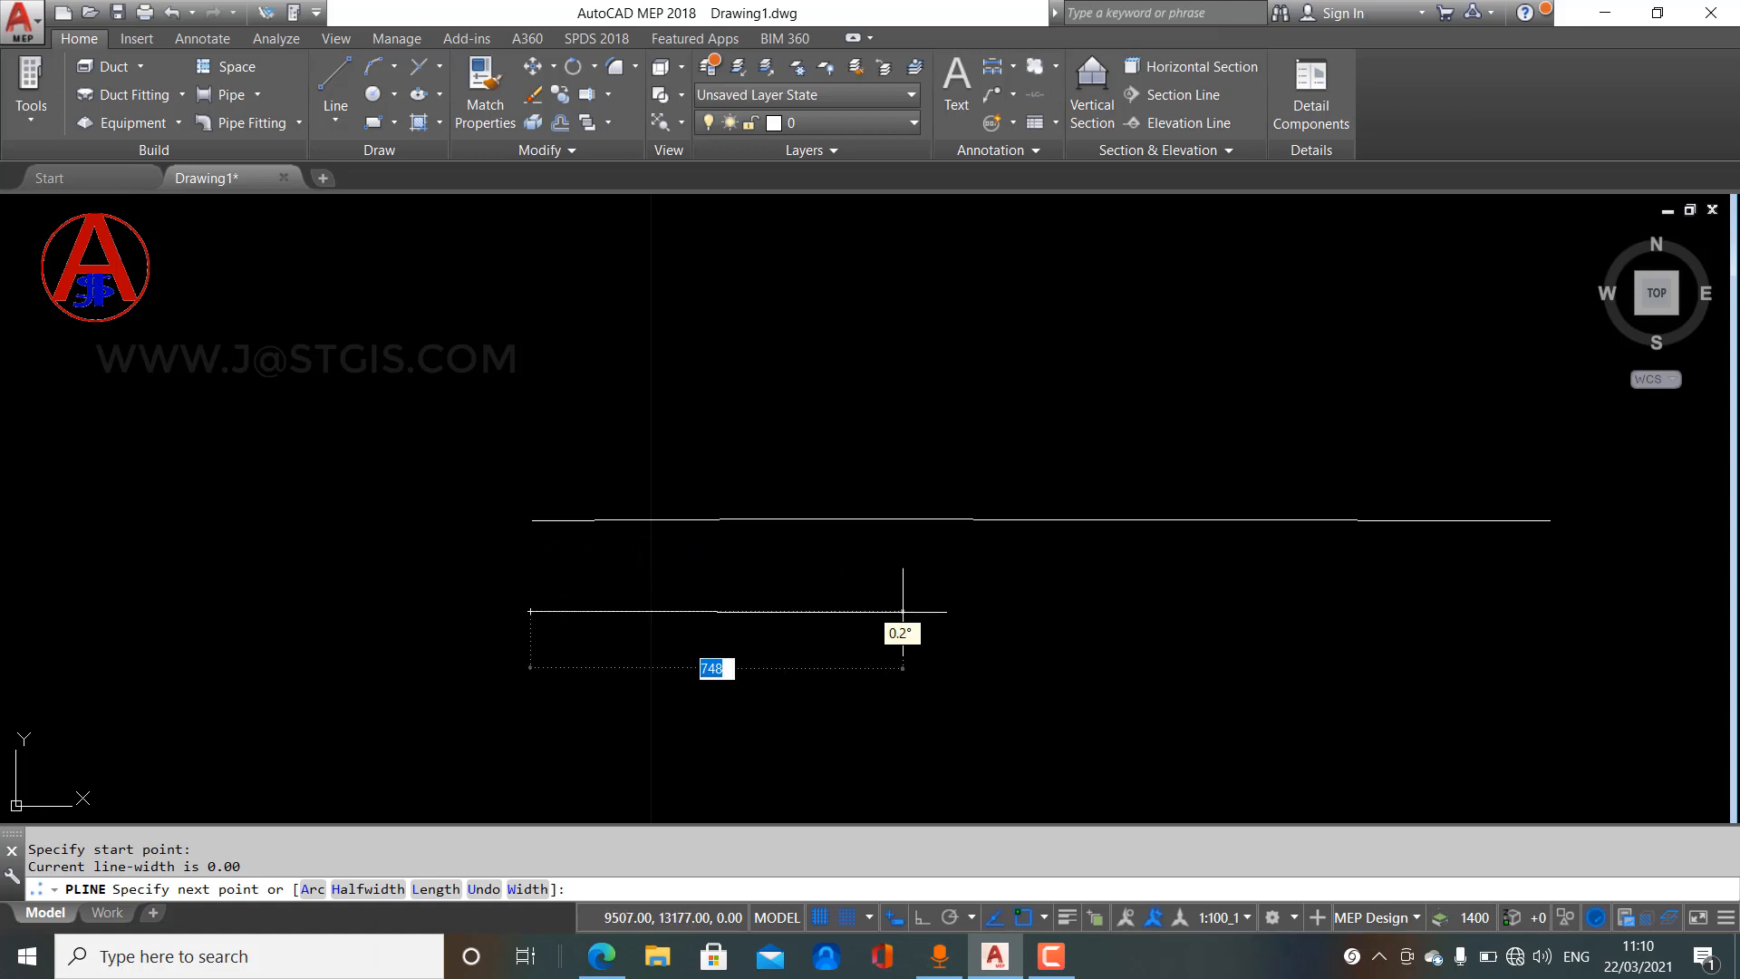
pyautogui.write('500')
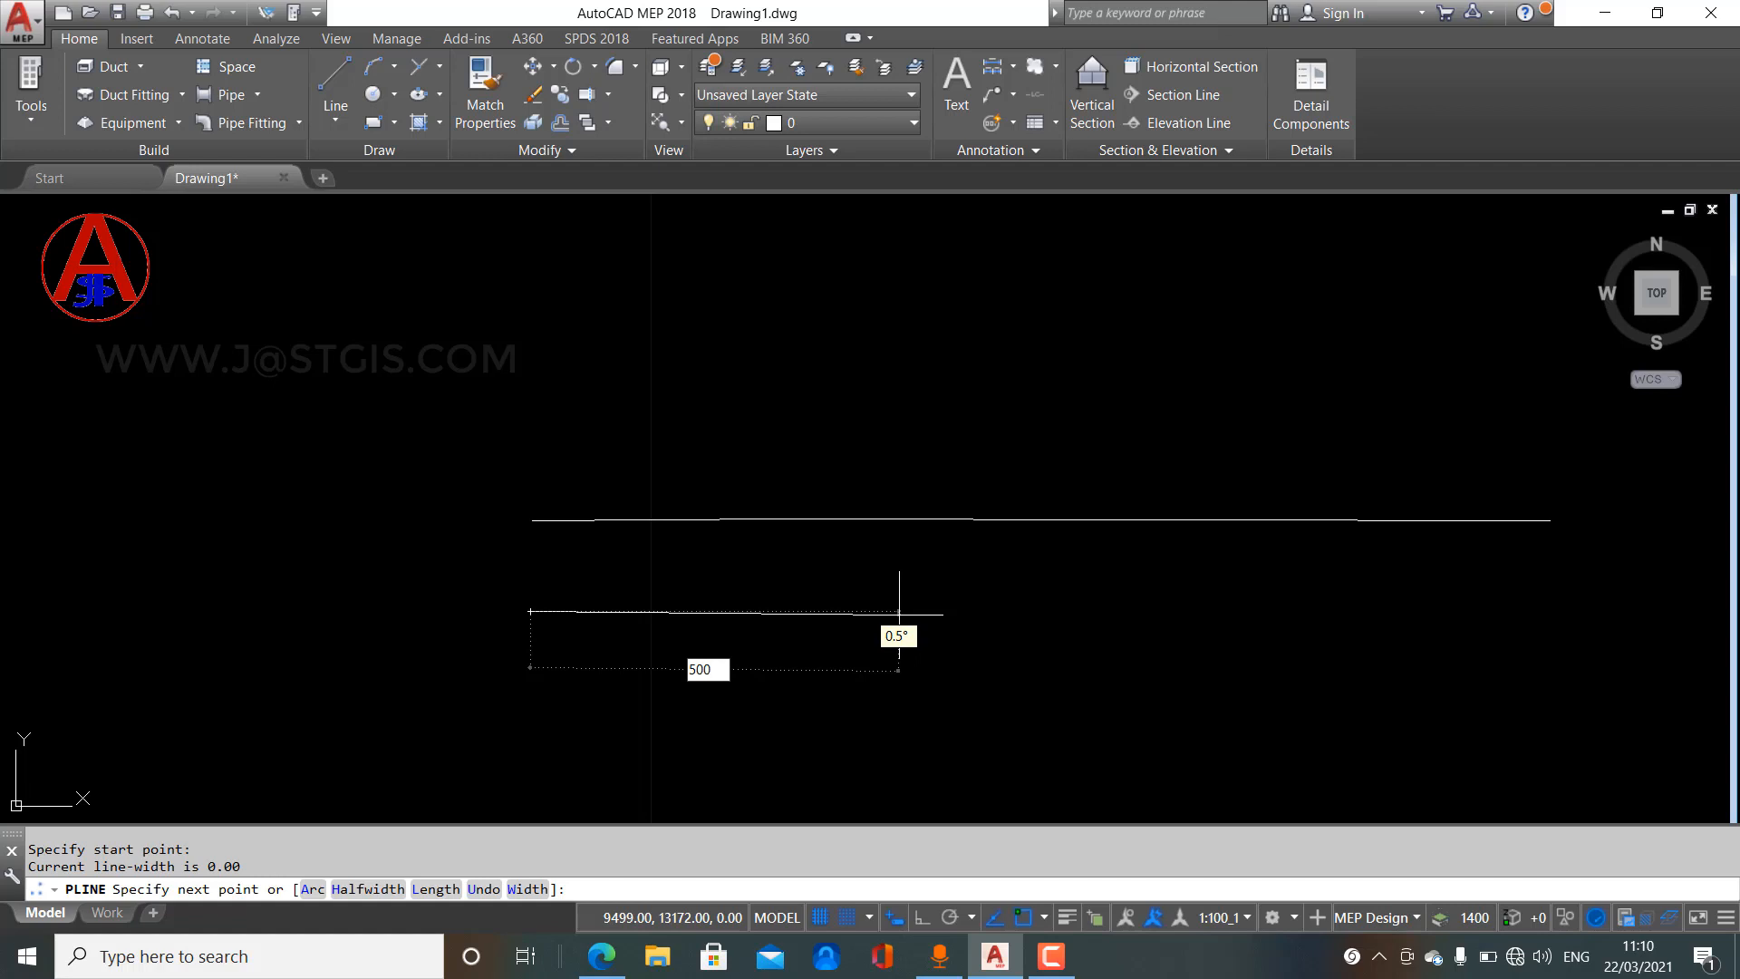
pyautogui.press('Return')
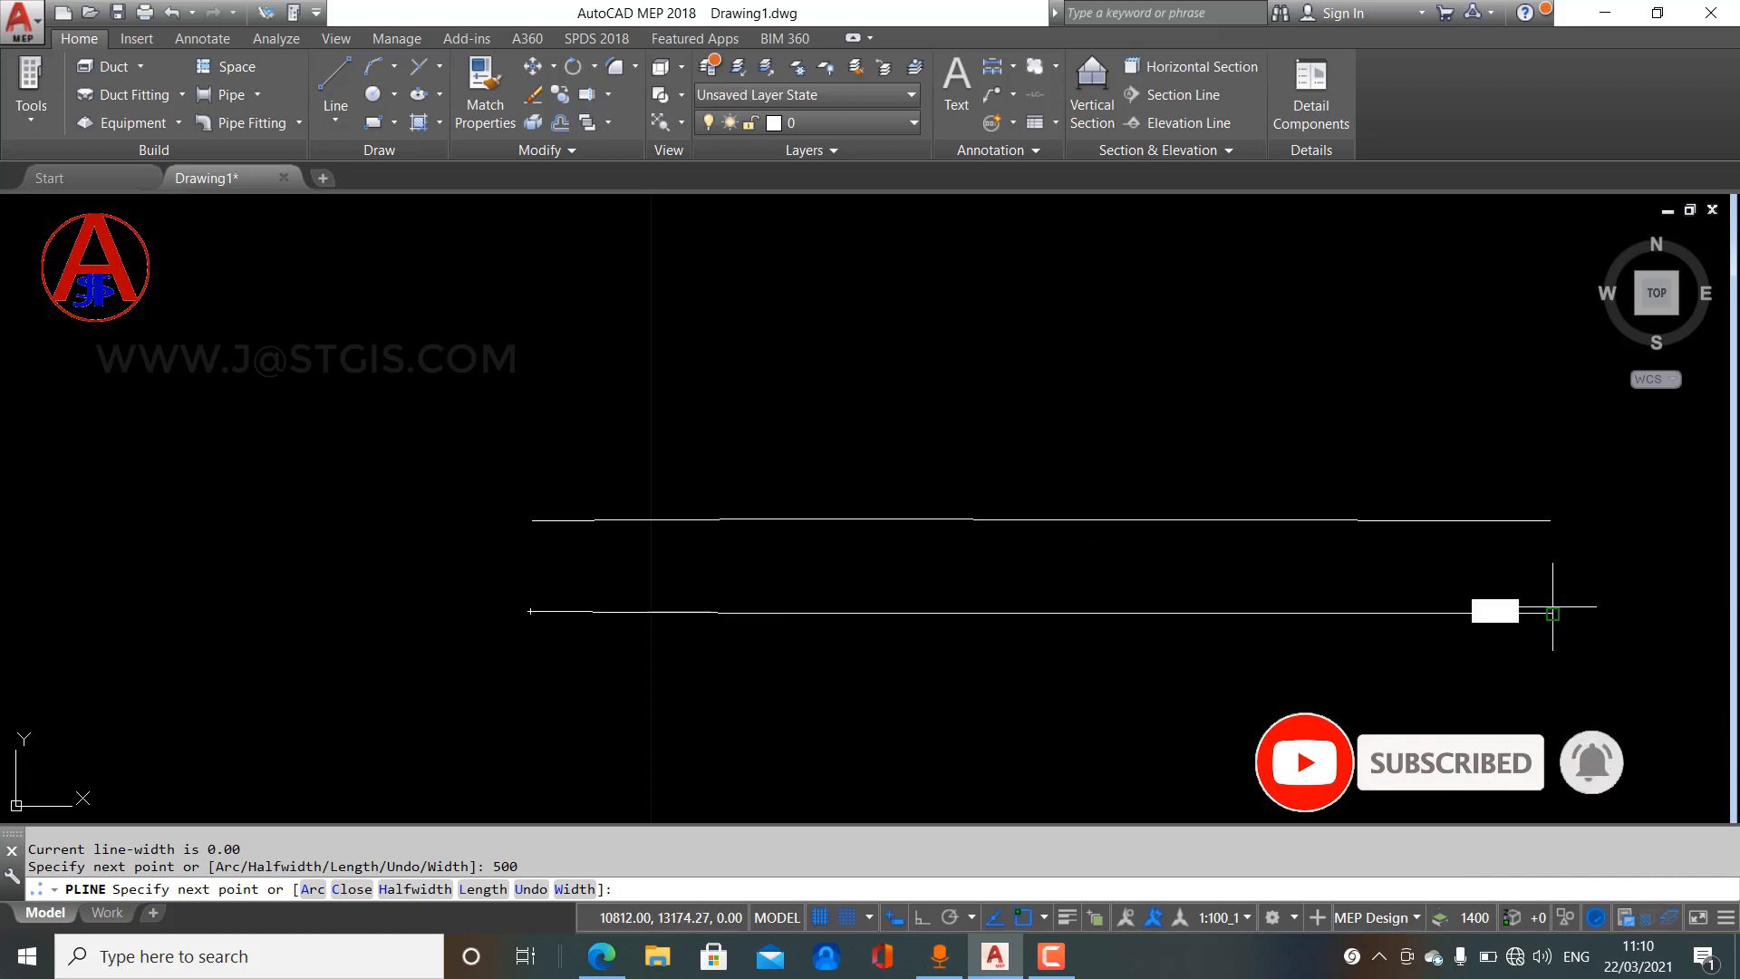
pyautogui.click(1553, 614)
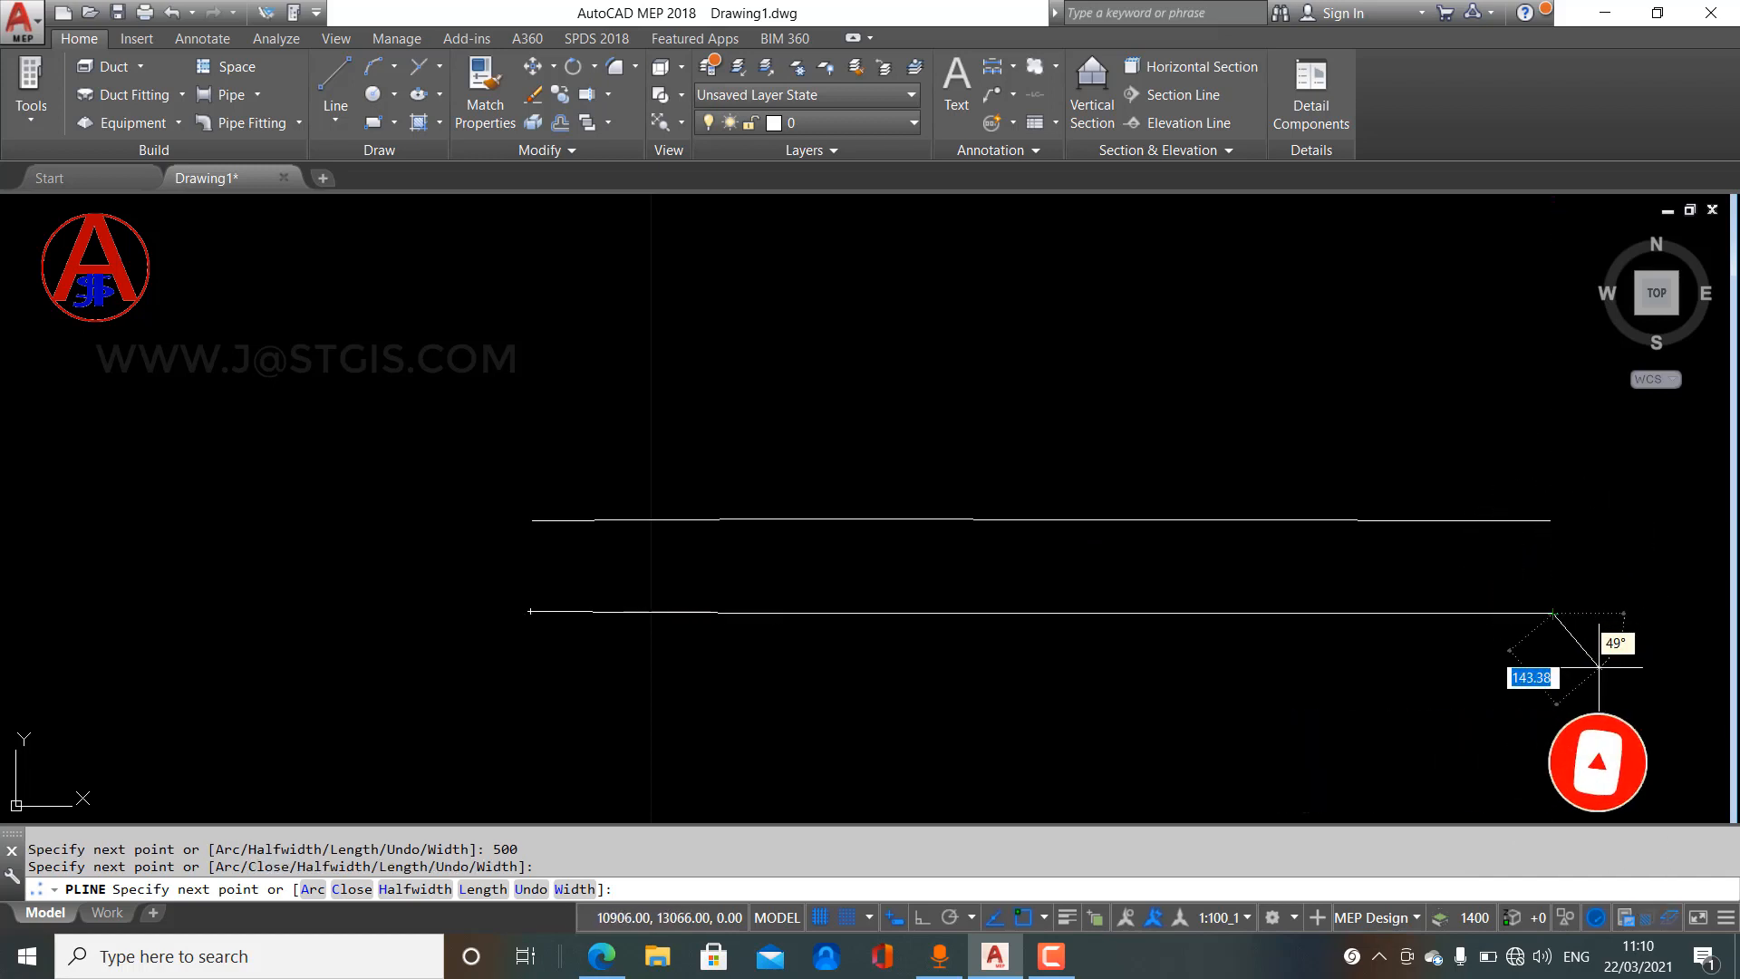
pyautogui.press('Return')
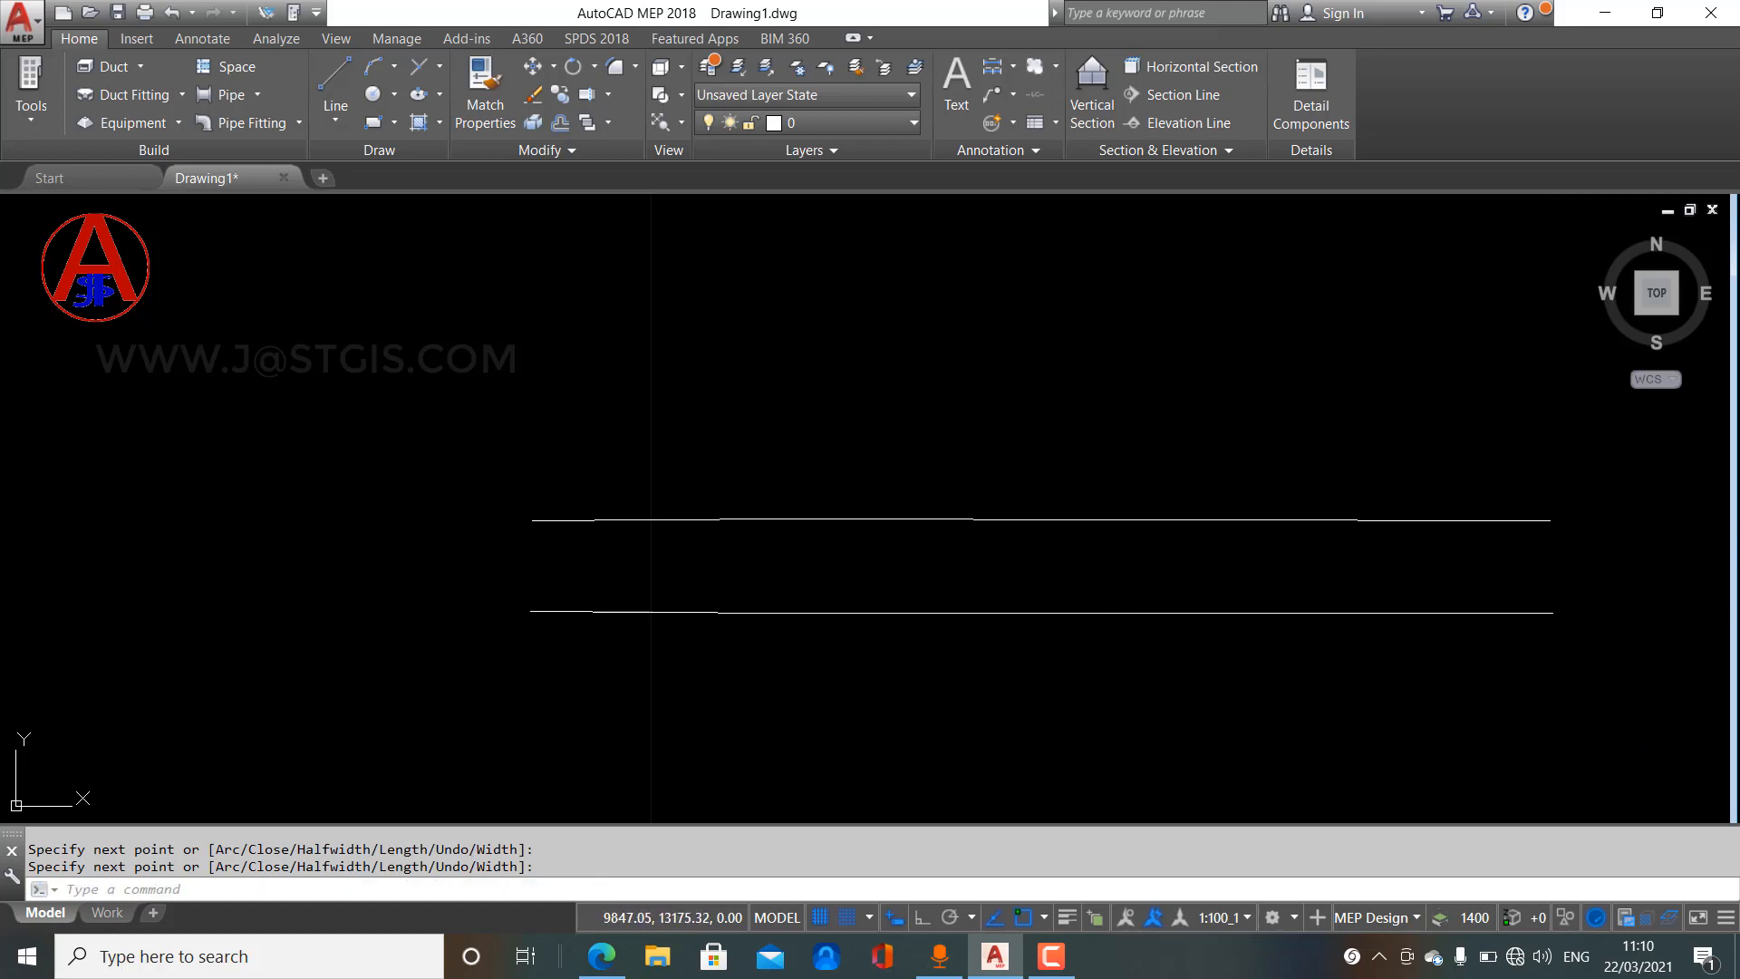
# Compare how the lower polyline and each upper line segment highlight when selected, clearing the selection each time
pyautogui.click(1071, 613)
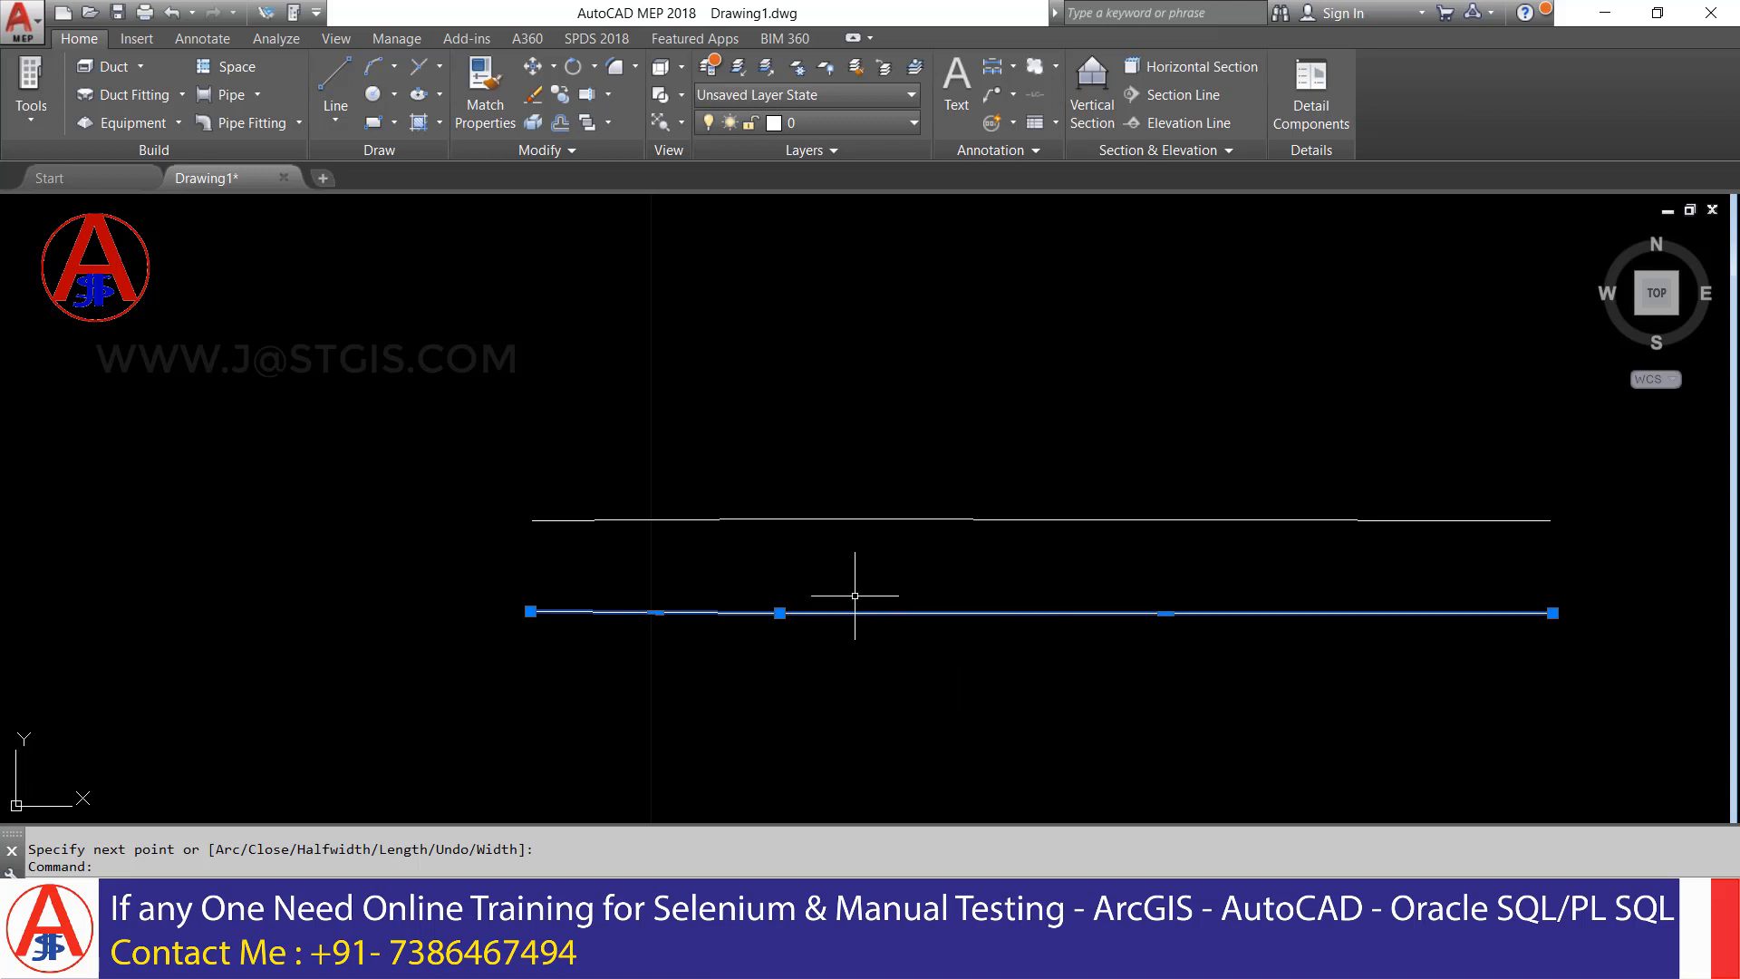
pyautogui.press('Escape')
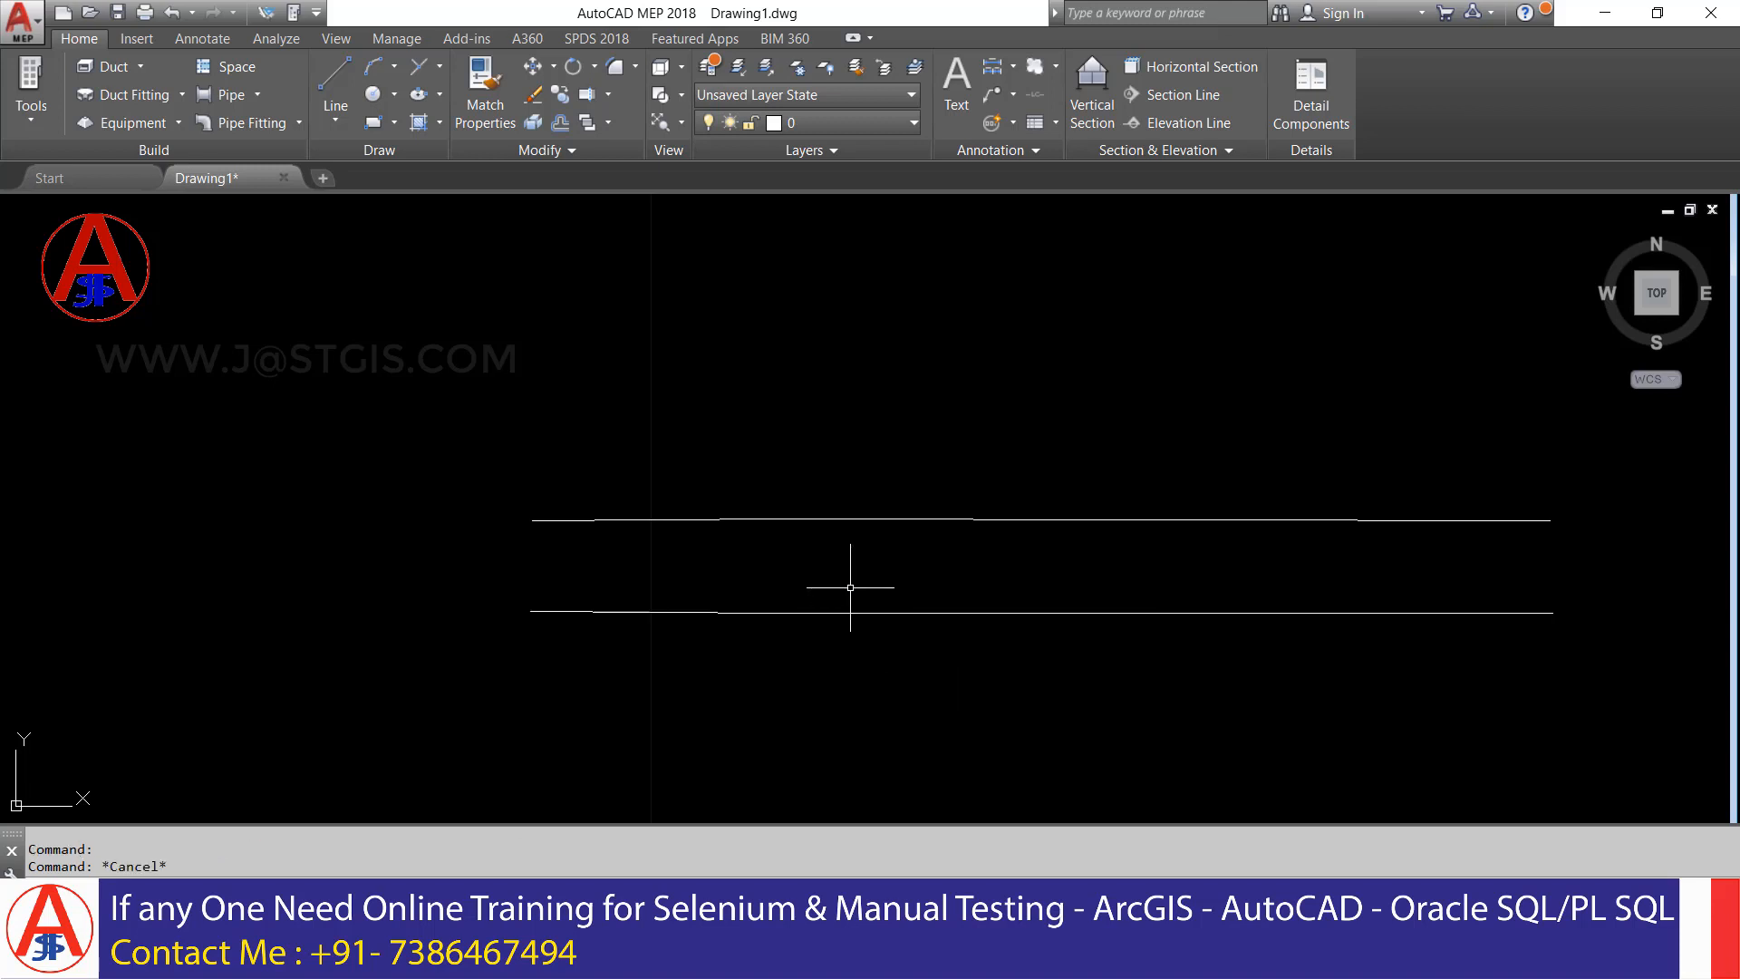
pyautogui.click(906, 518)
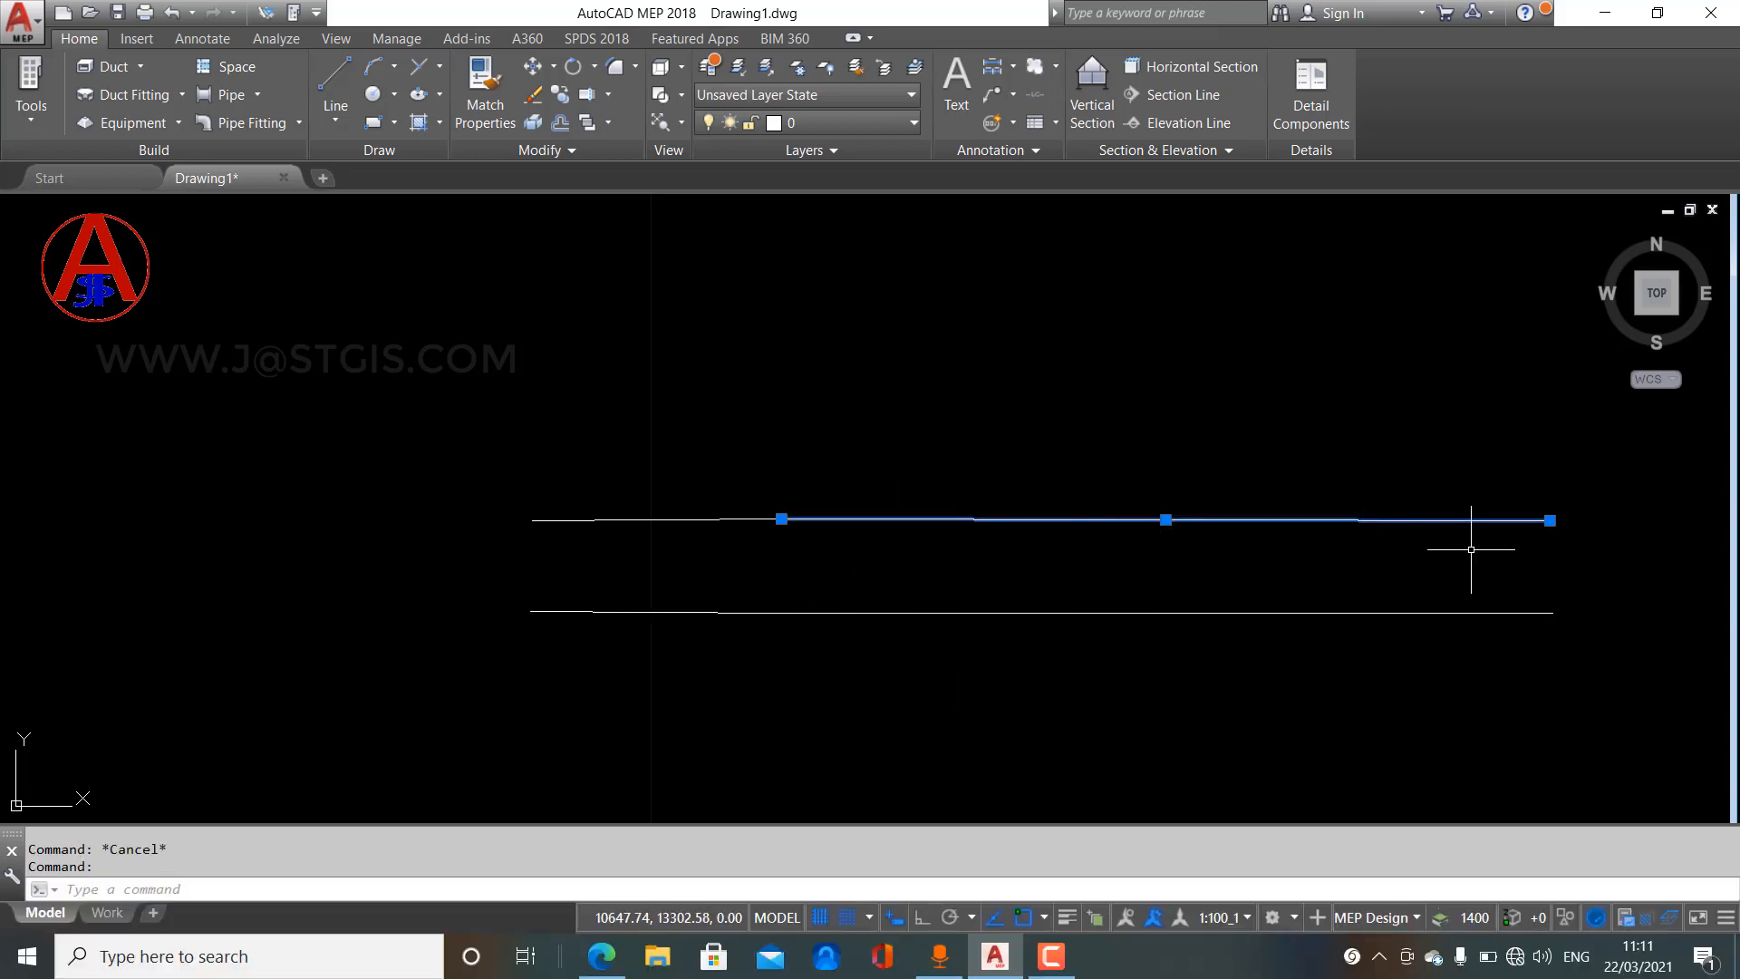
pyautogui.press('Escape')
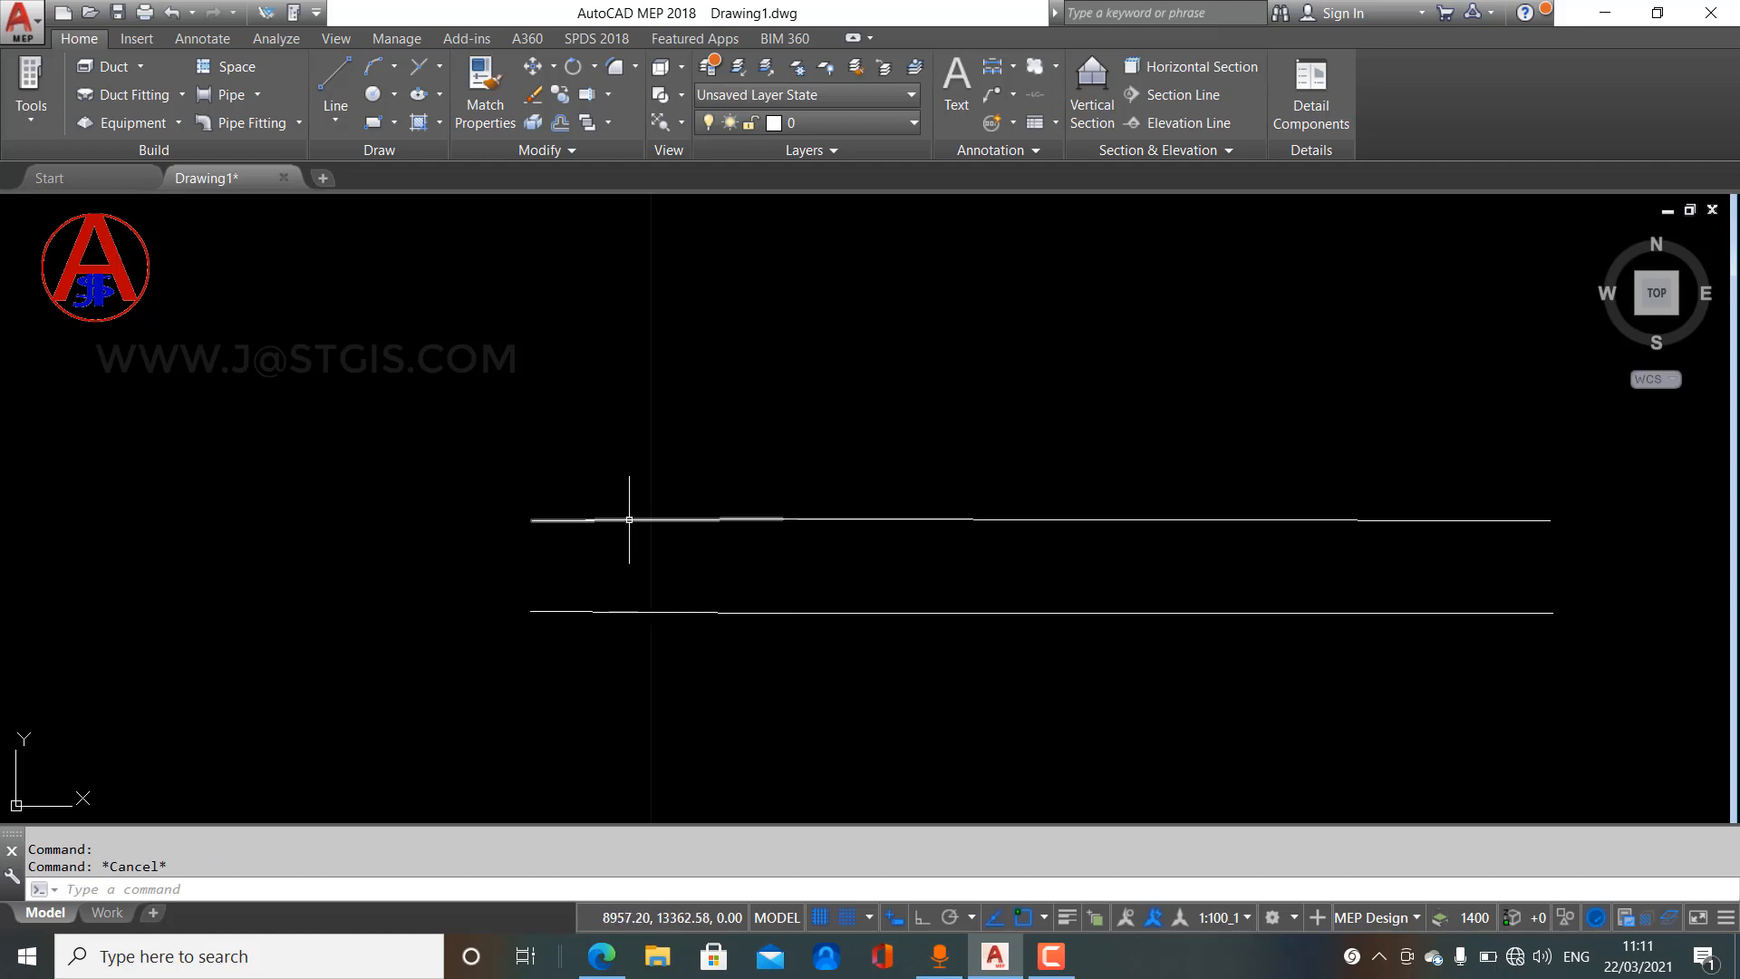
pyautogui.click(635, 519)
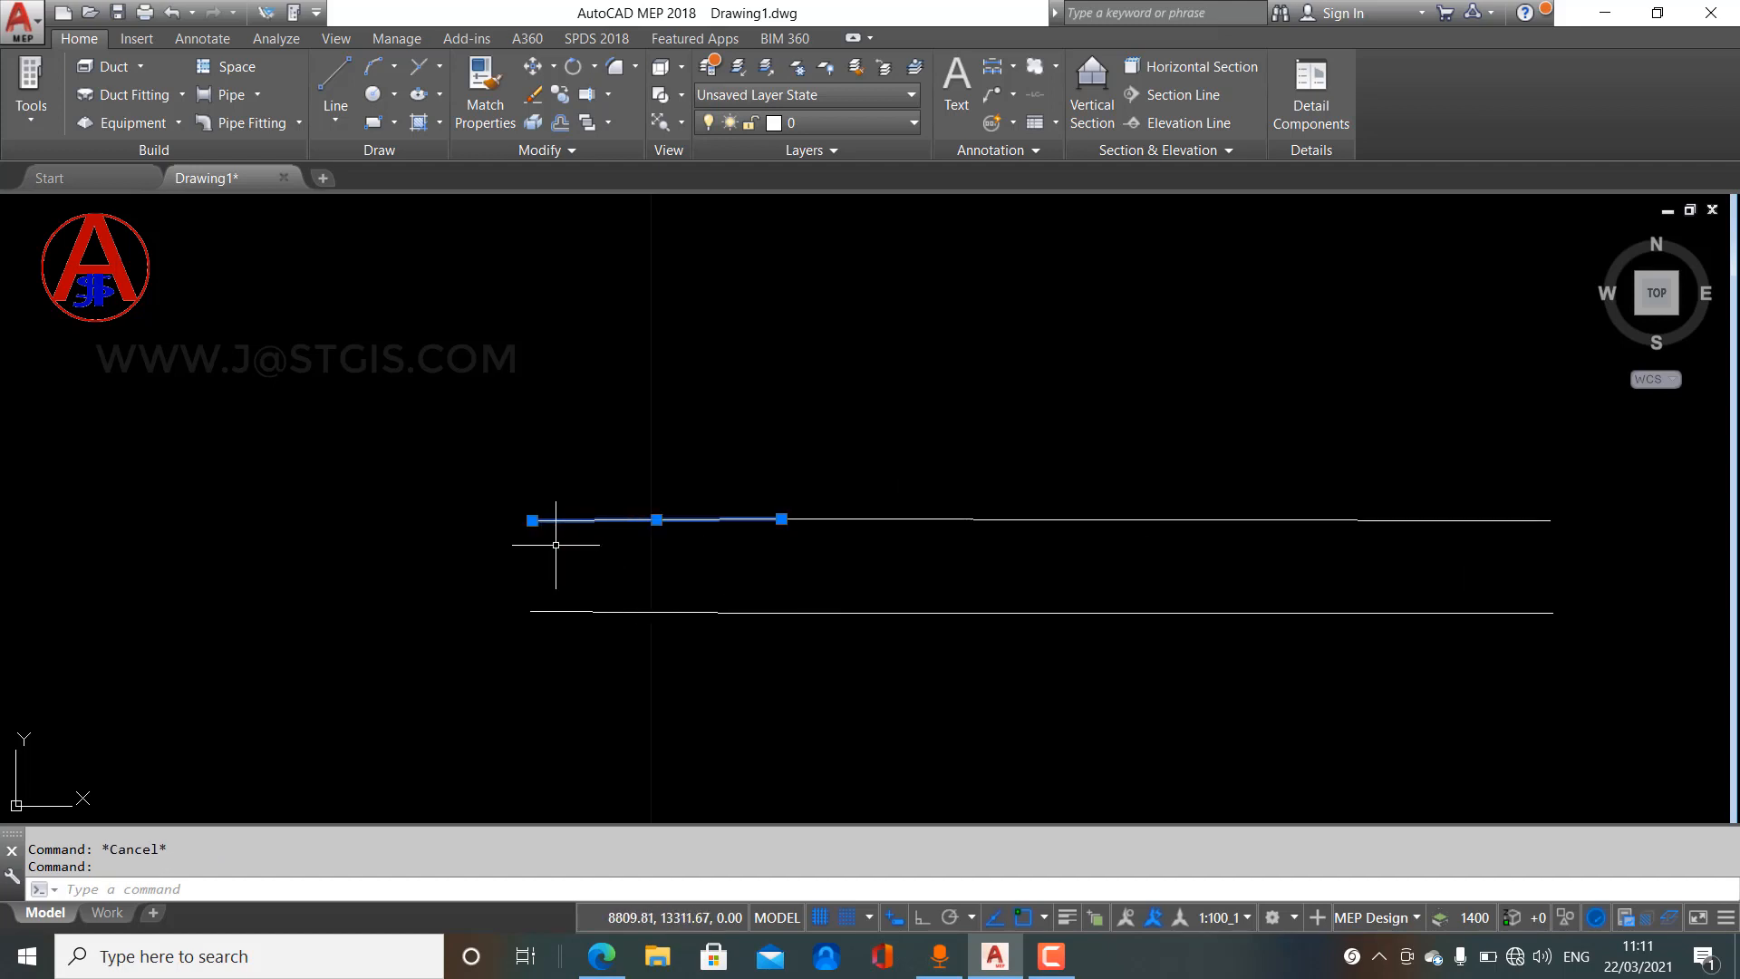
pyautogui.press('Escape')
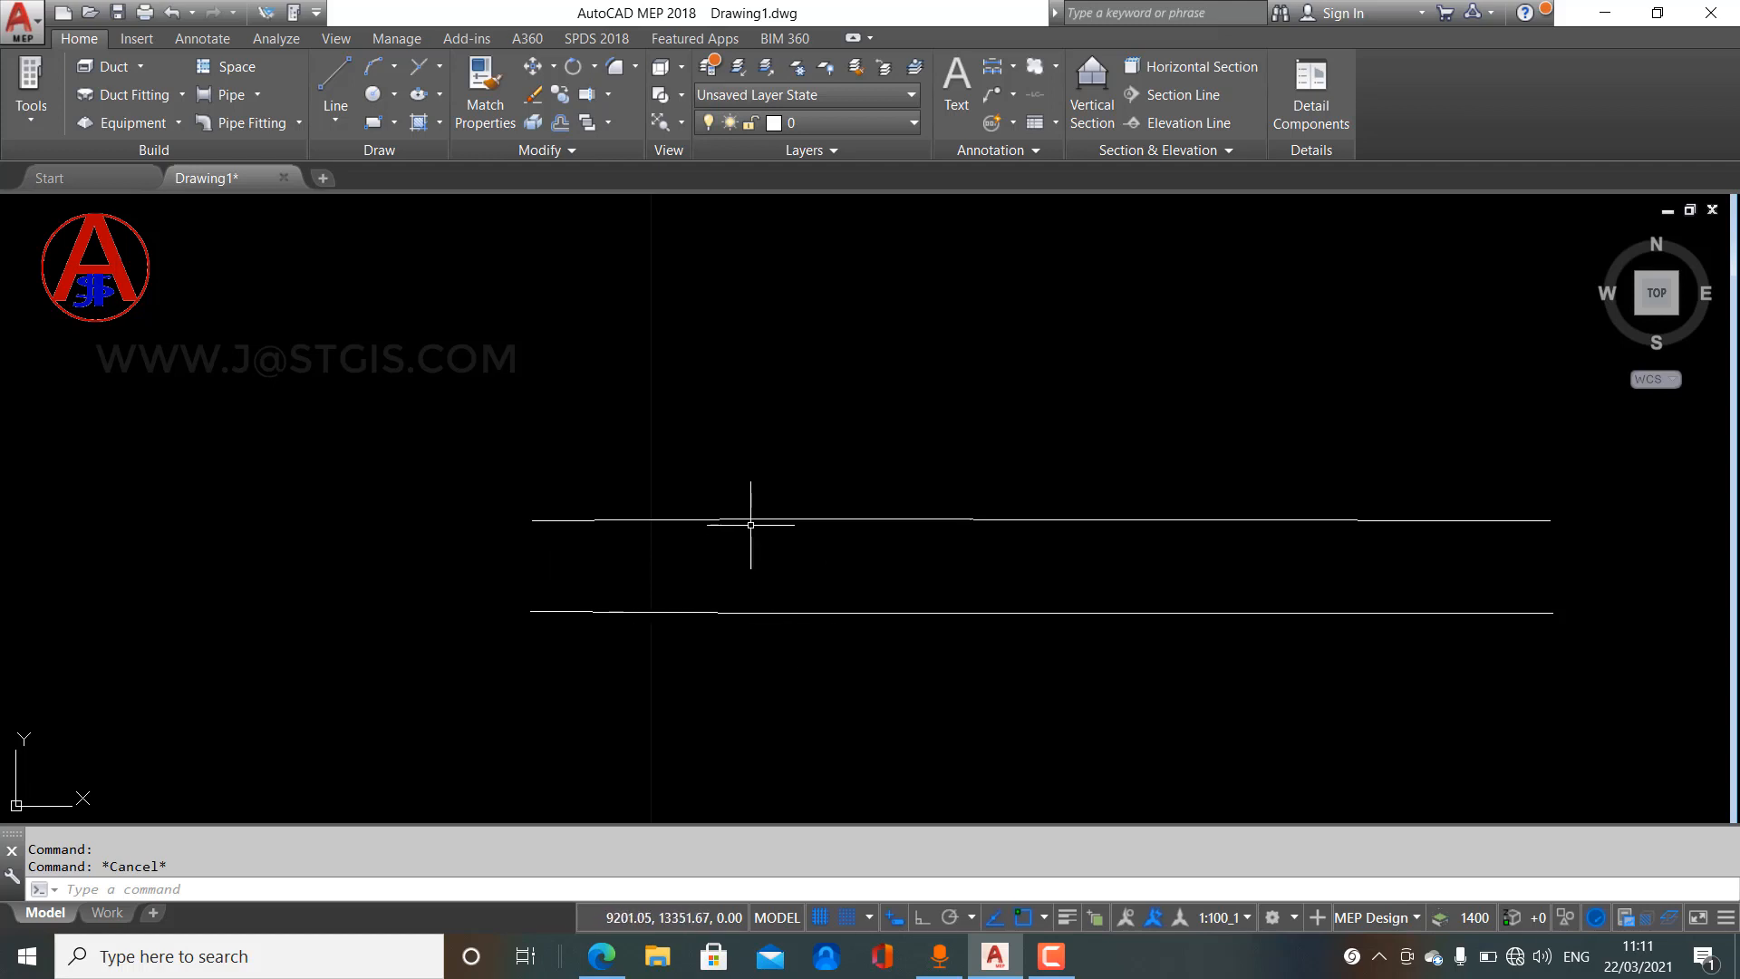
pyautogui.click(701, 519)
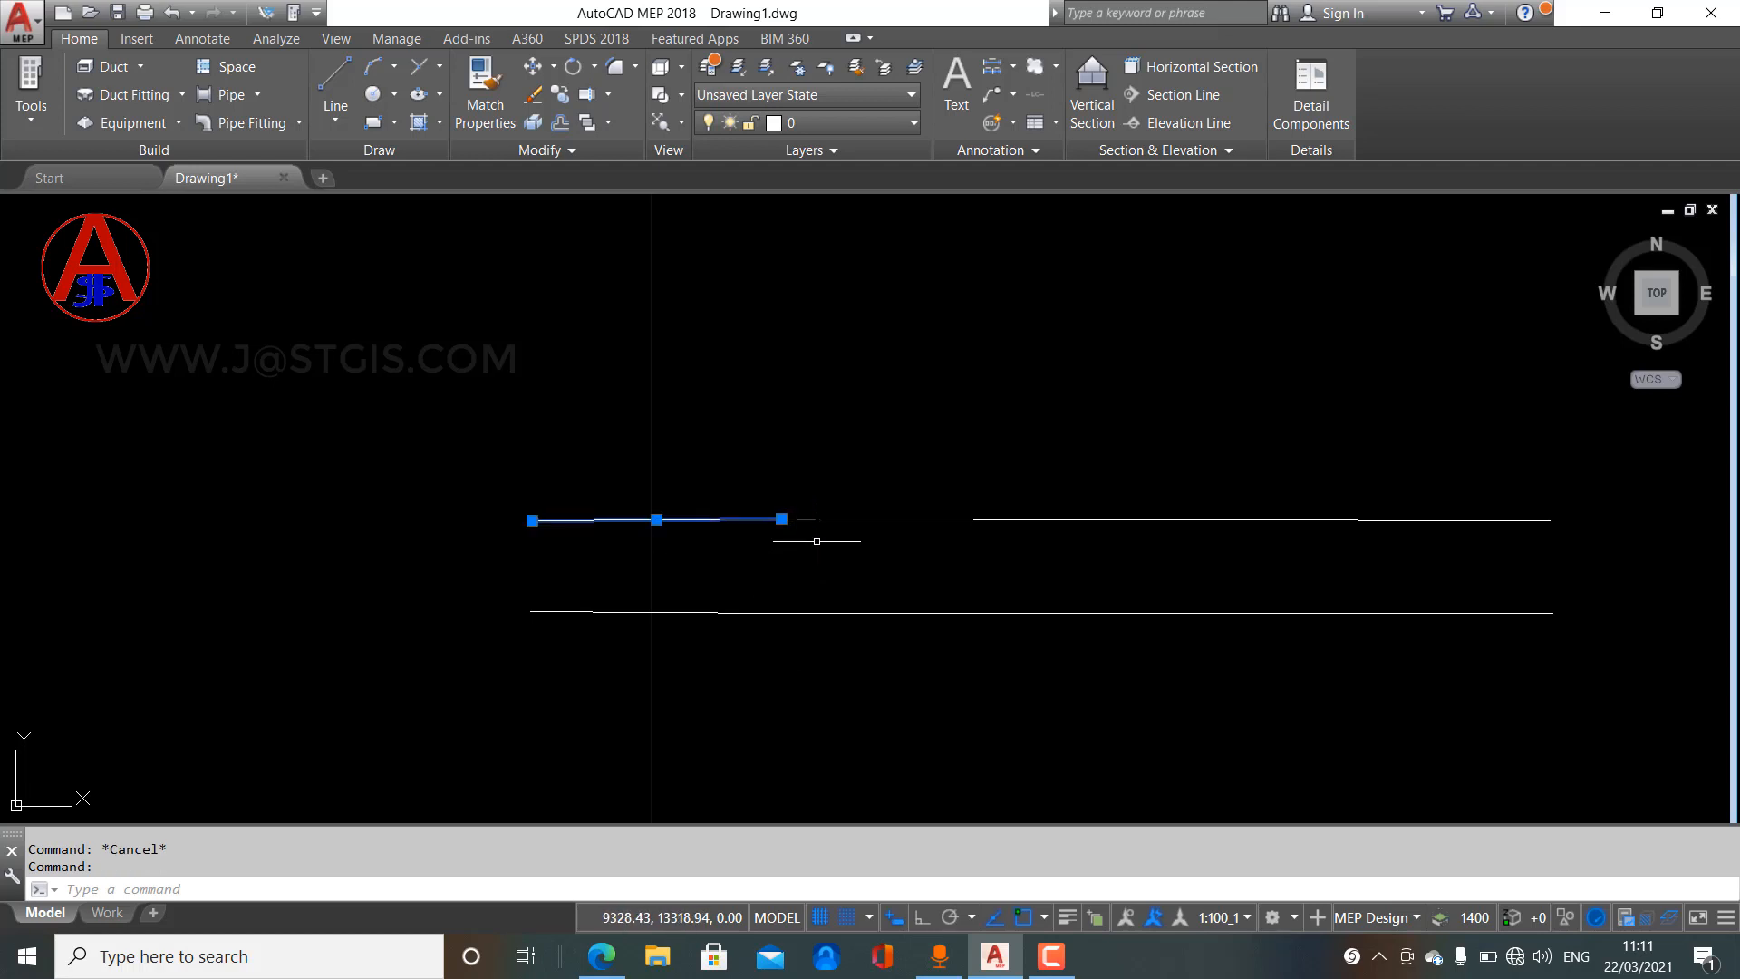
pyautogui.press('Escape')
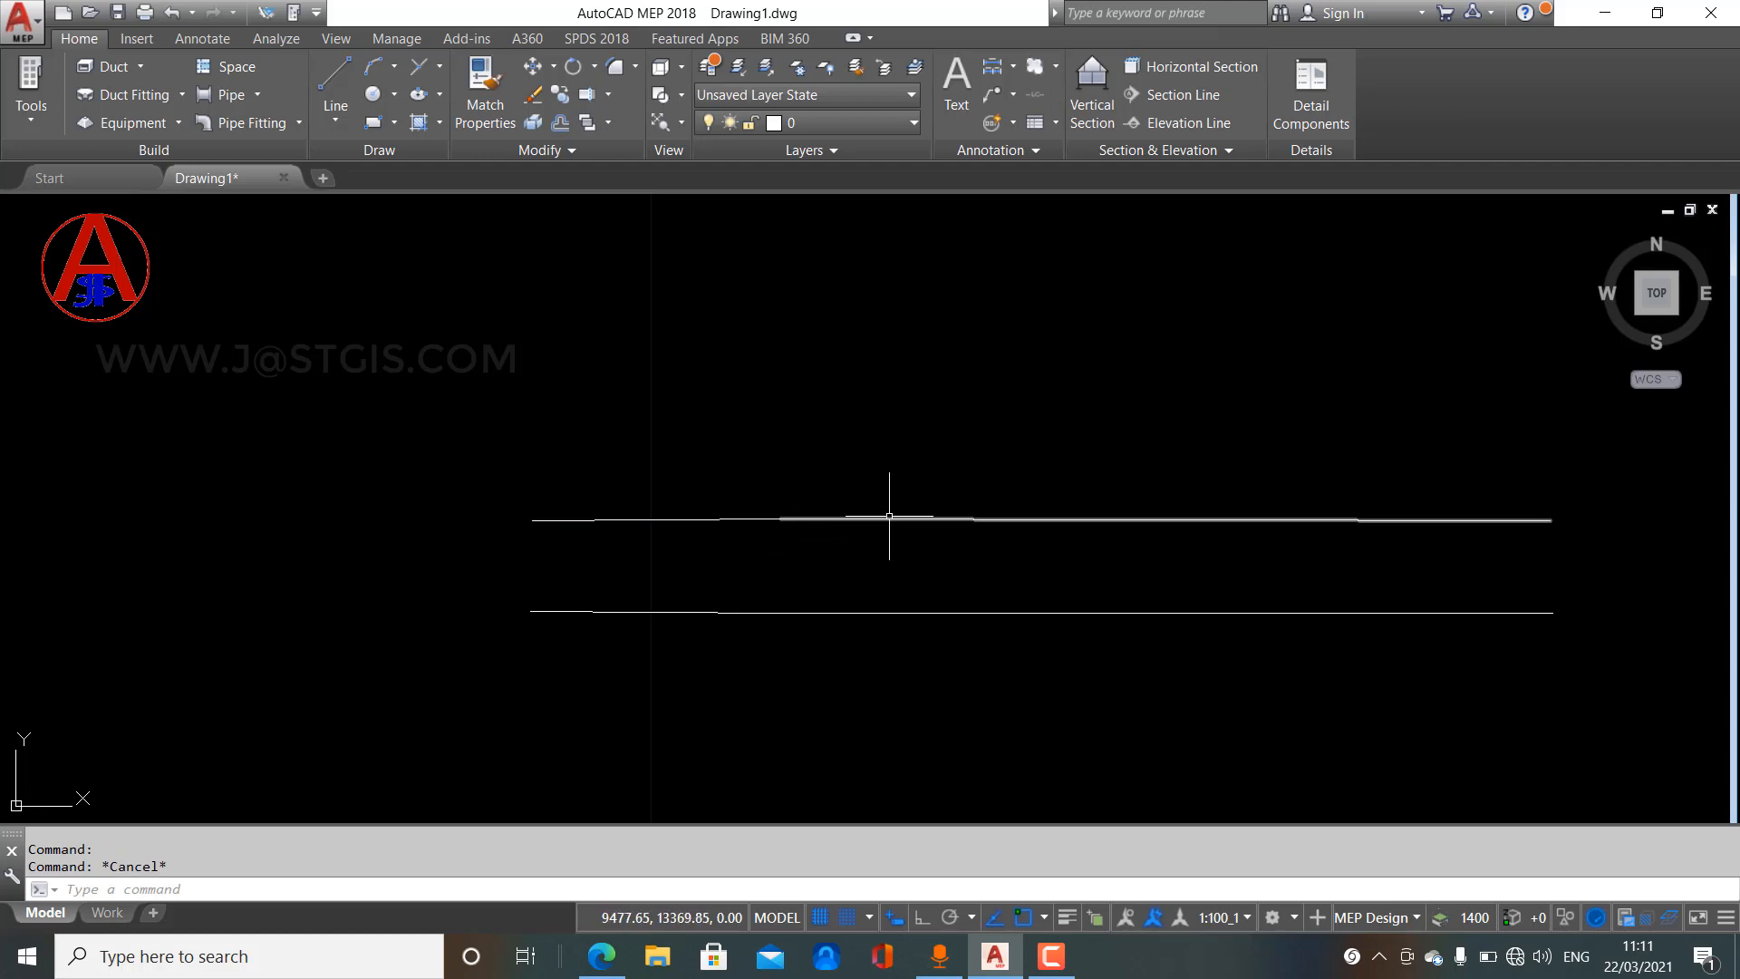
# Check the long and short line segments with crossing selections, compare them with the selected polyline, and clear the selection
pyautogui.click(921, 491)
pyautogui.click(902, 560)
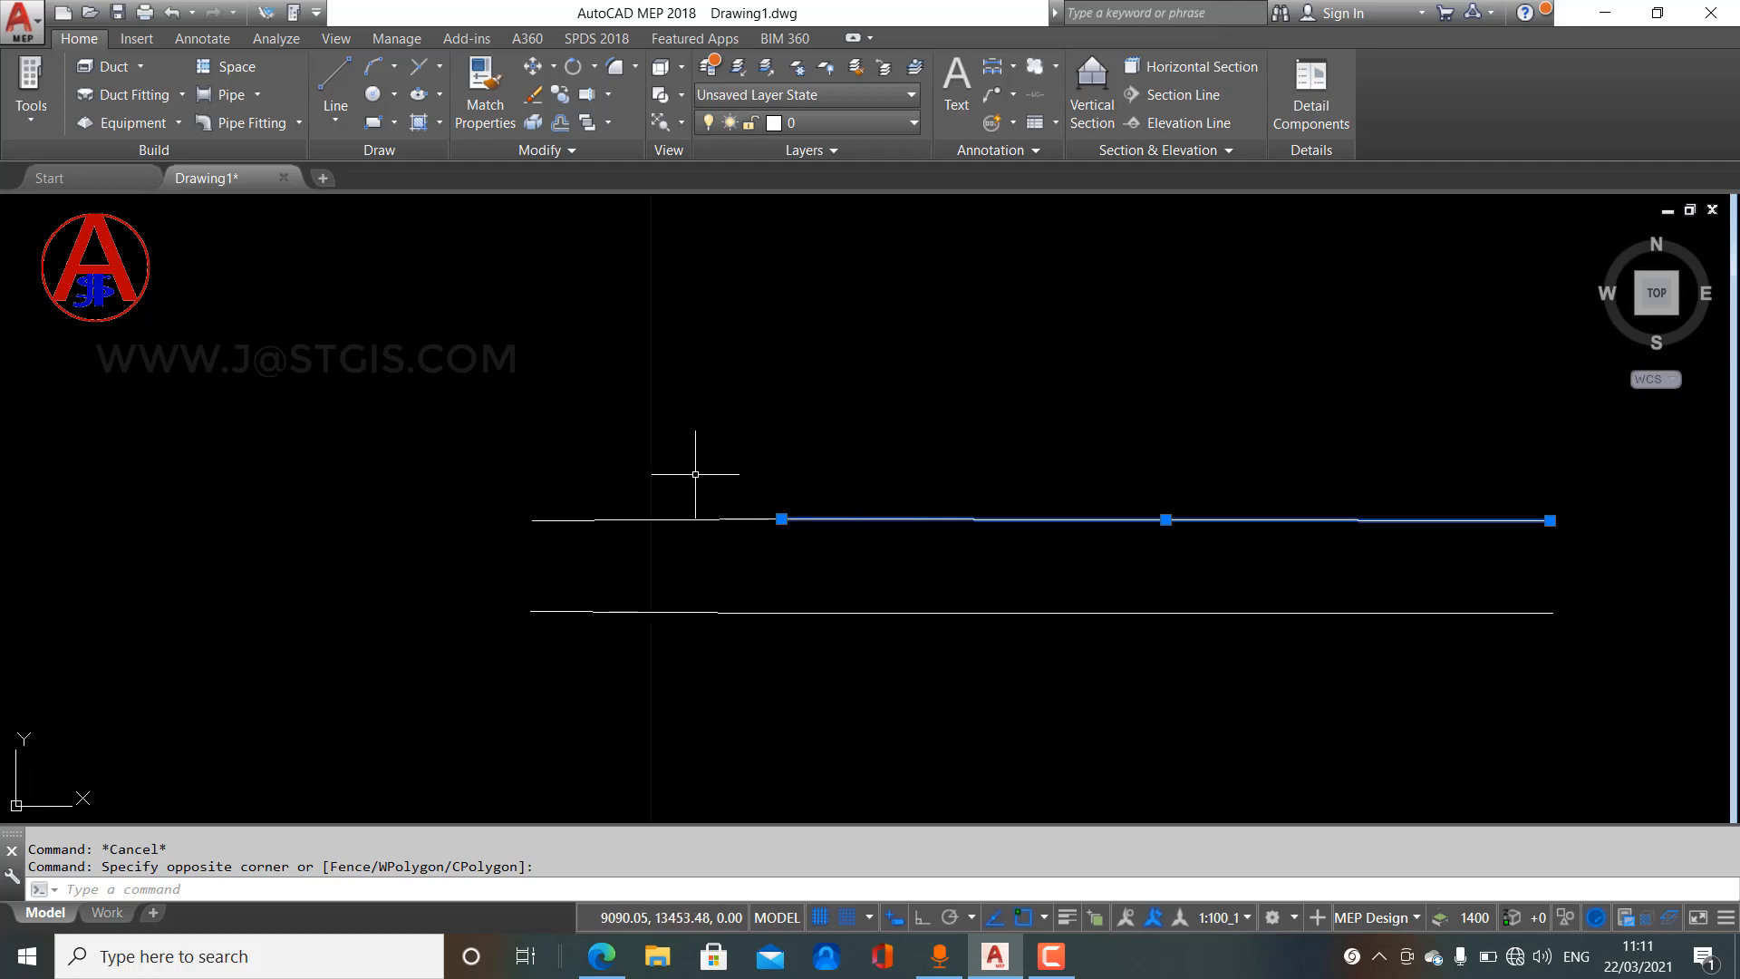
pyautogui.press('Escape')
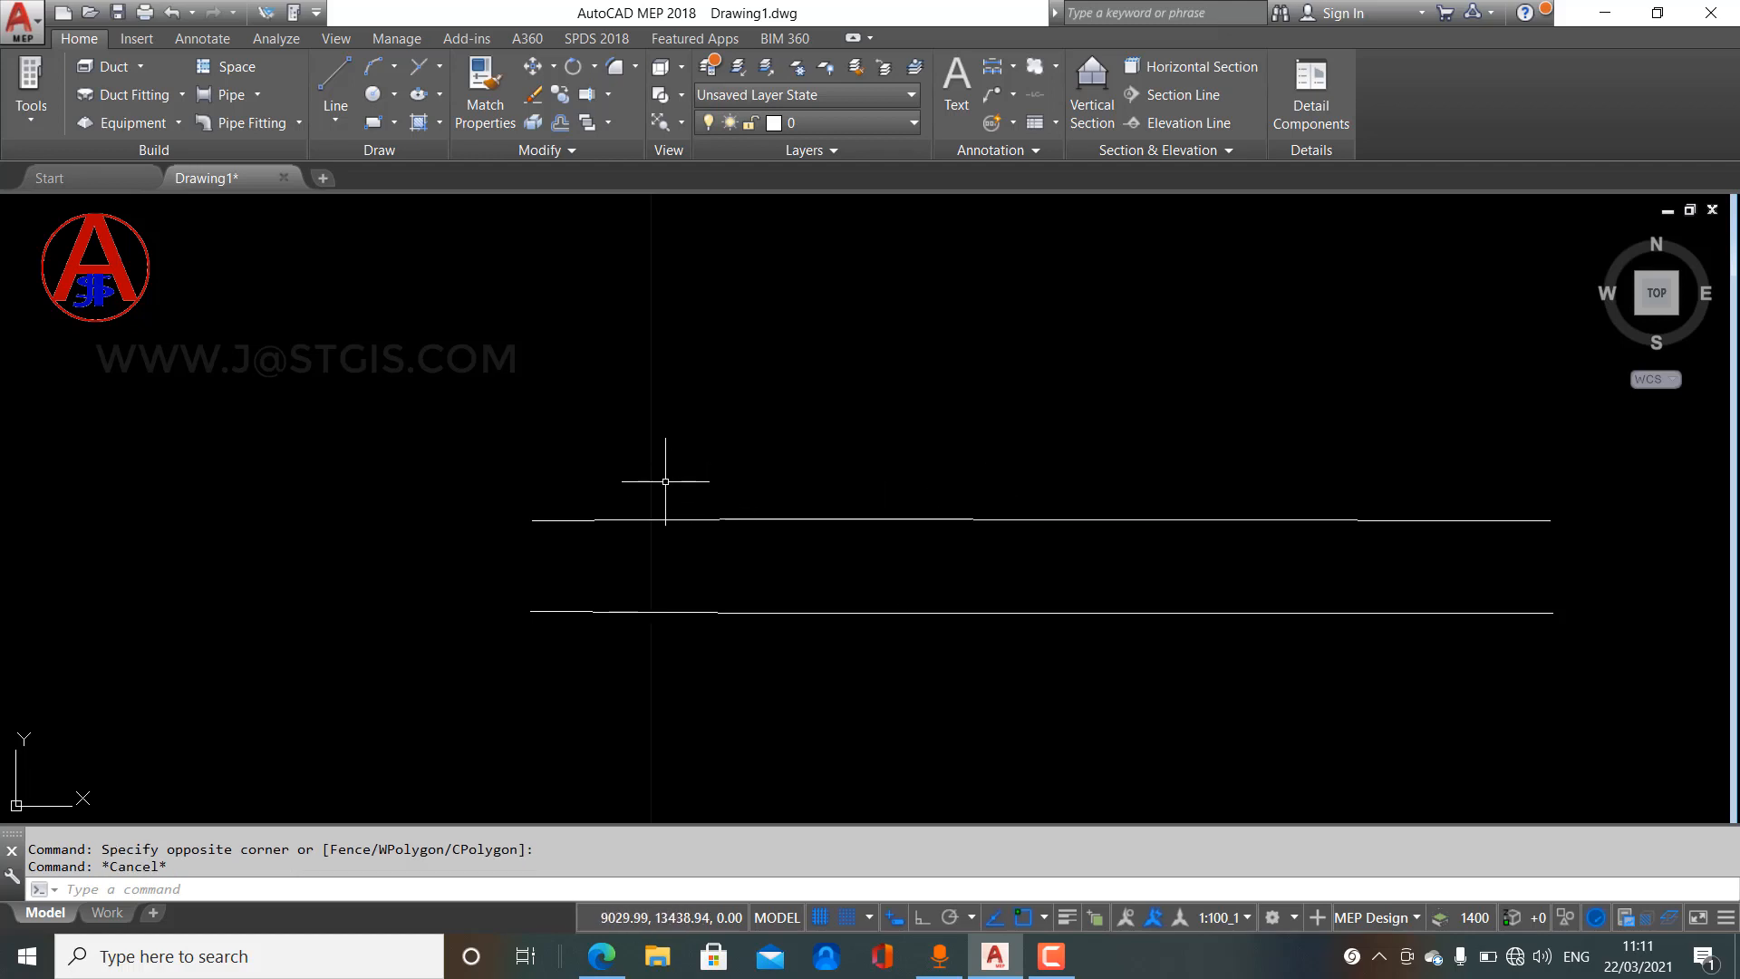
pyautogui.click(668, 481)
pyautogui.click(613, 552)
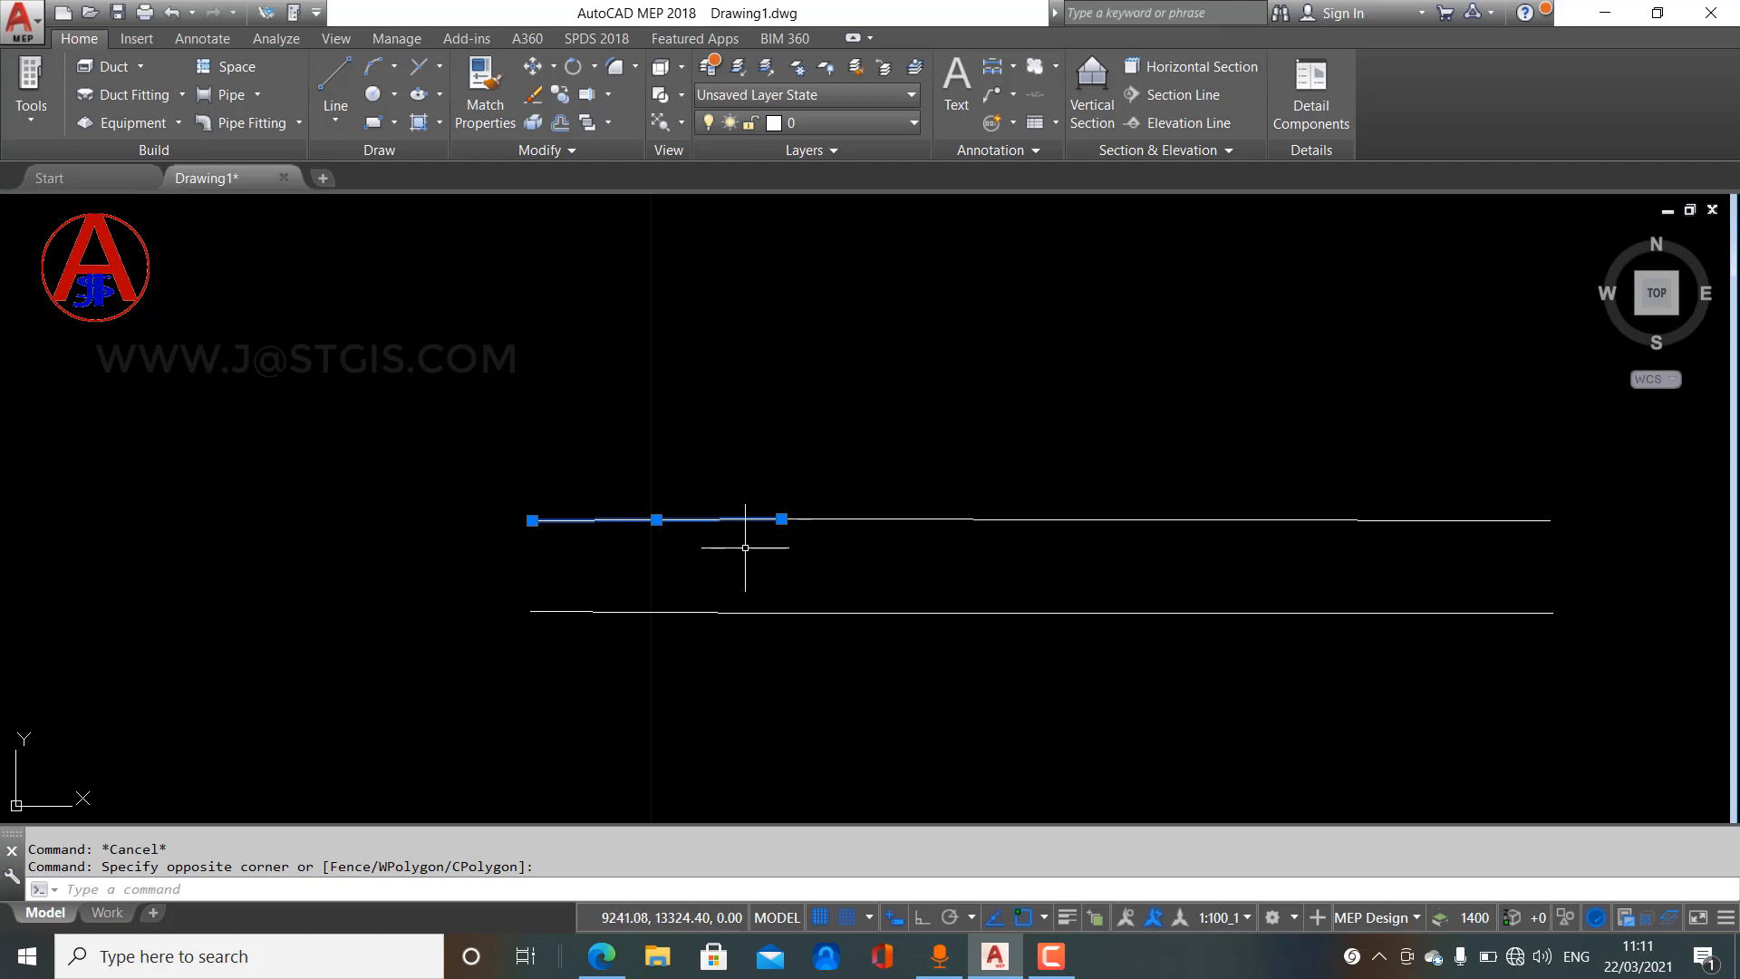
pyautogui.press('Escape')
pyautogui.click(756, 614)
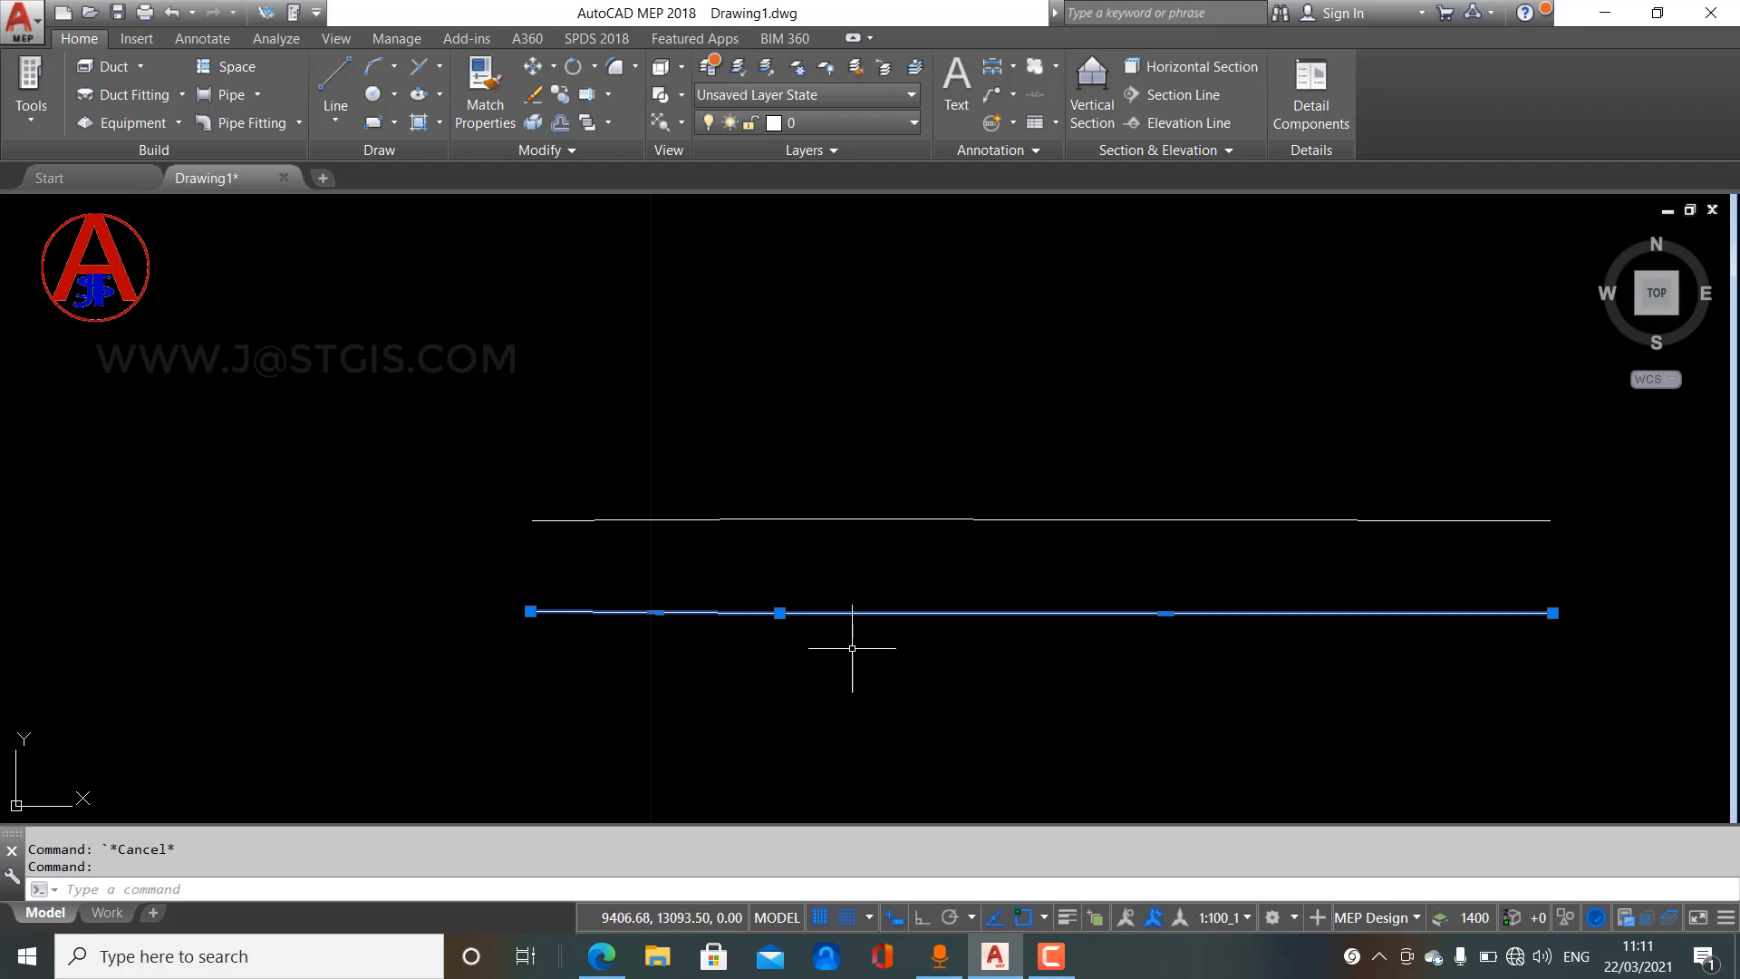
pyautogui.press('Escape')
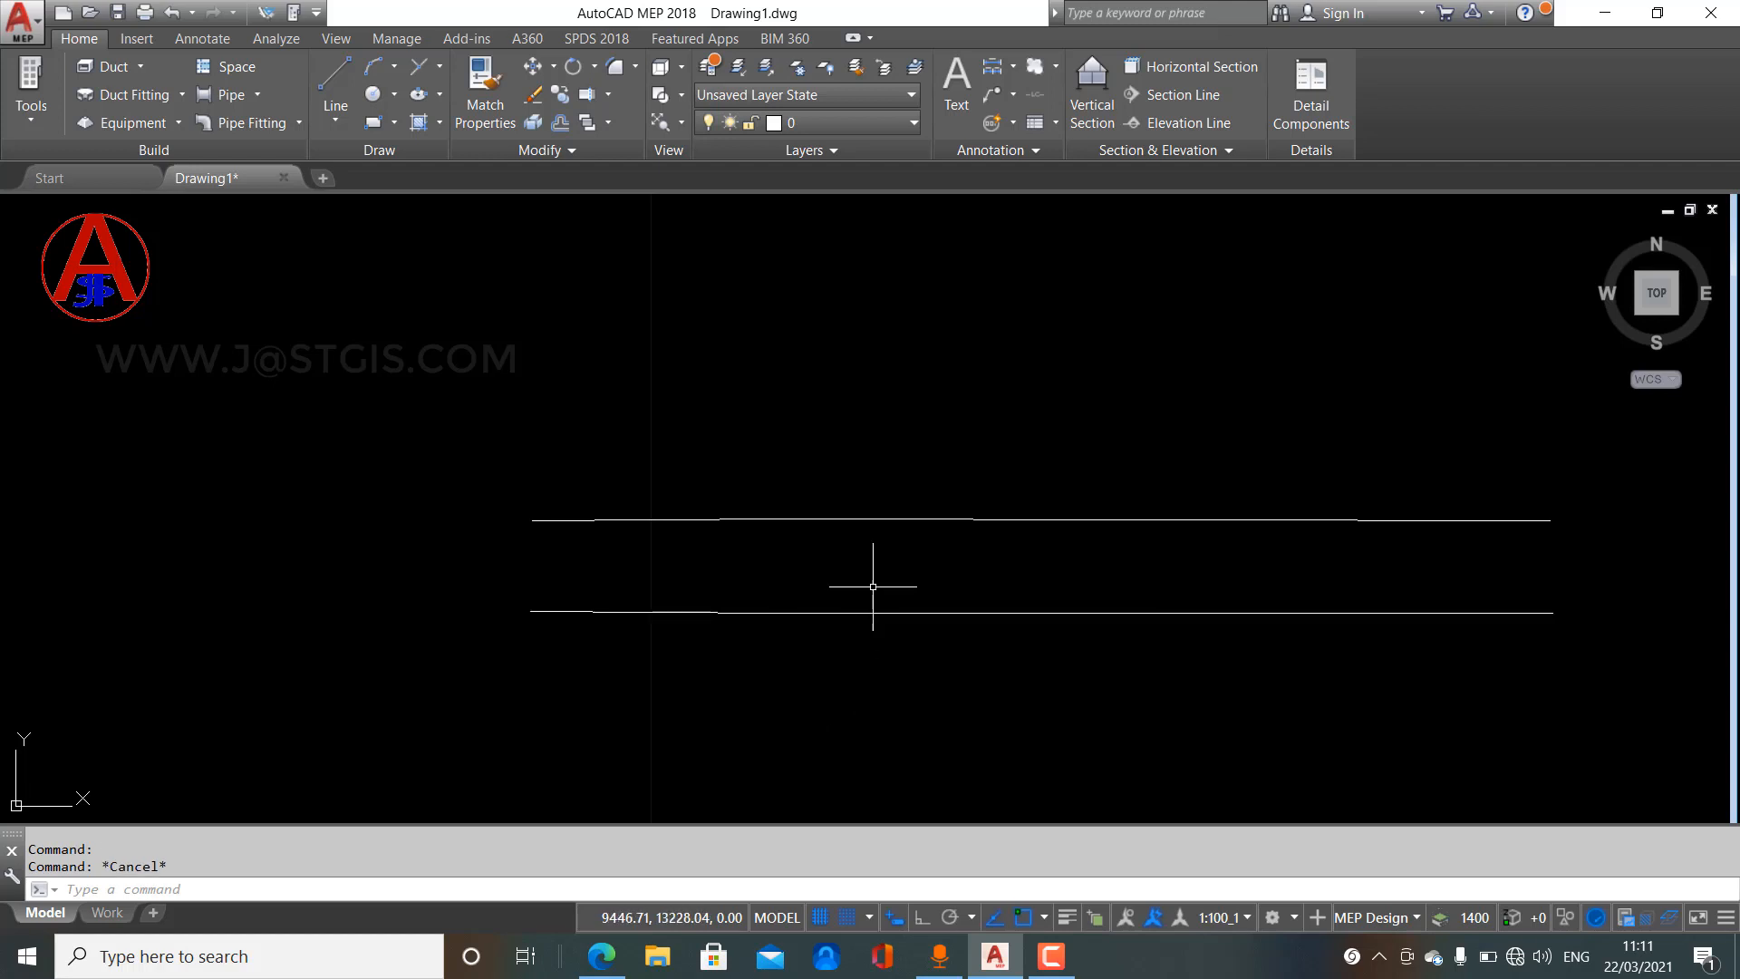